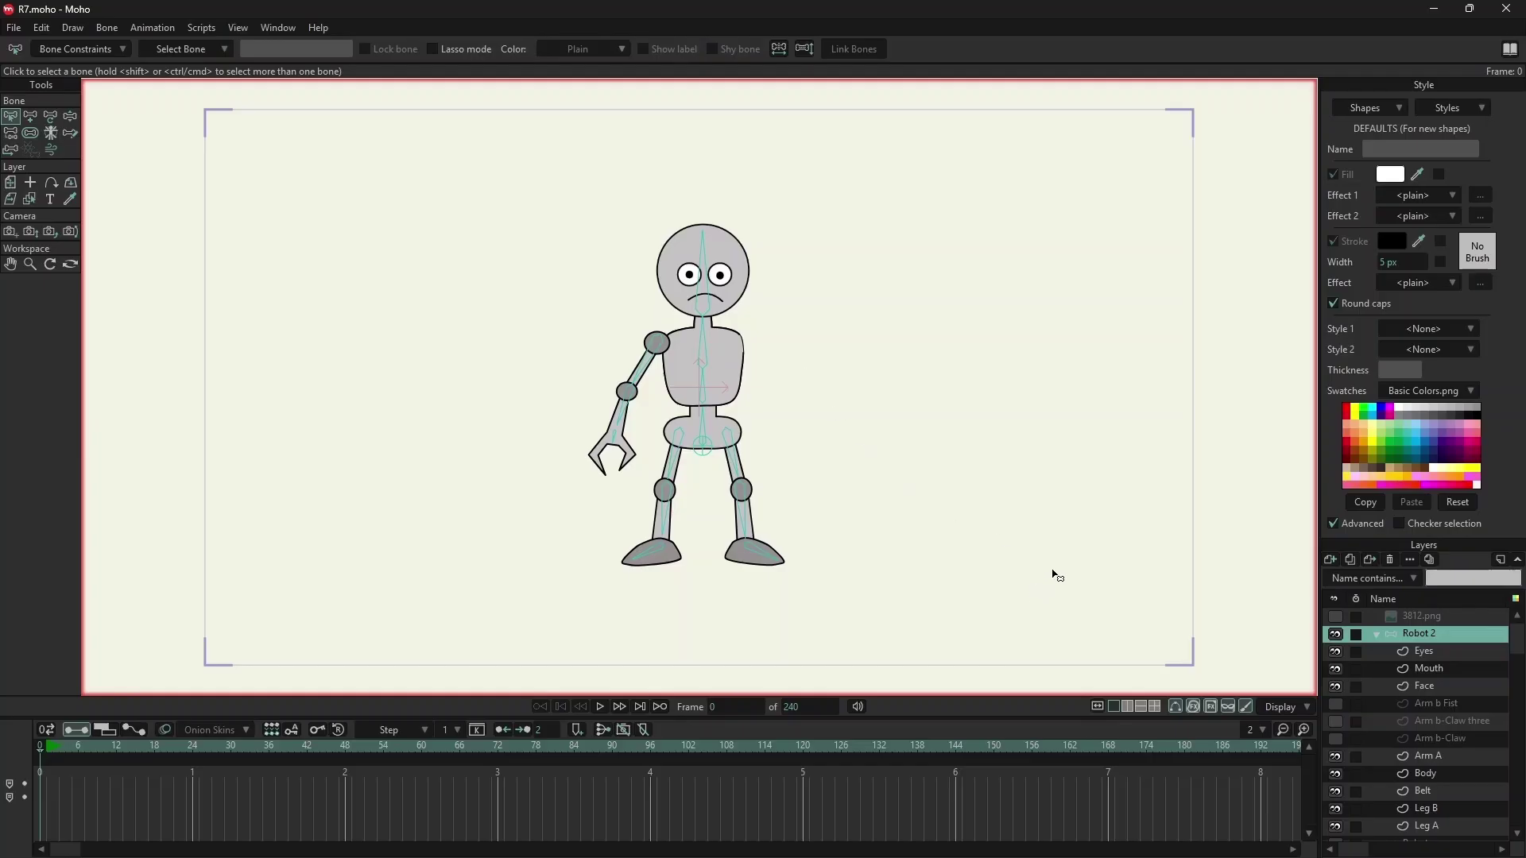
# - Show the Arm b Fist layer, previewing the Arm b-Claw and Arm b-Claw three variants and hiding both again
pyautogui.click(1337, 705)
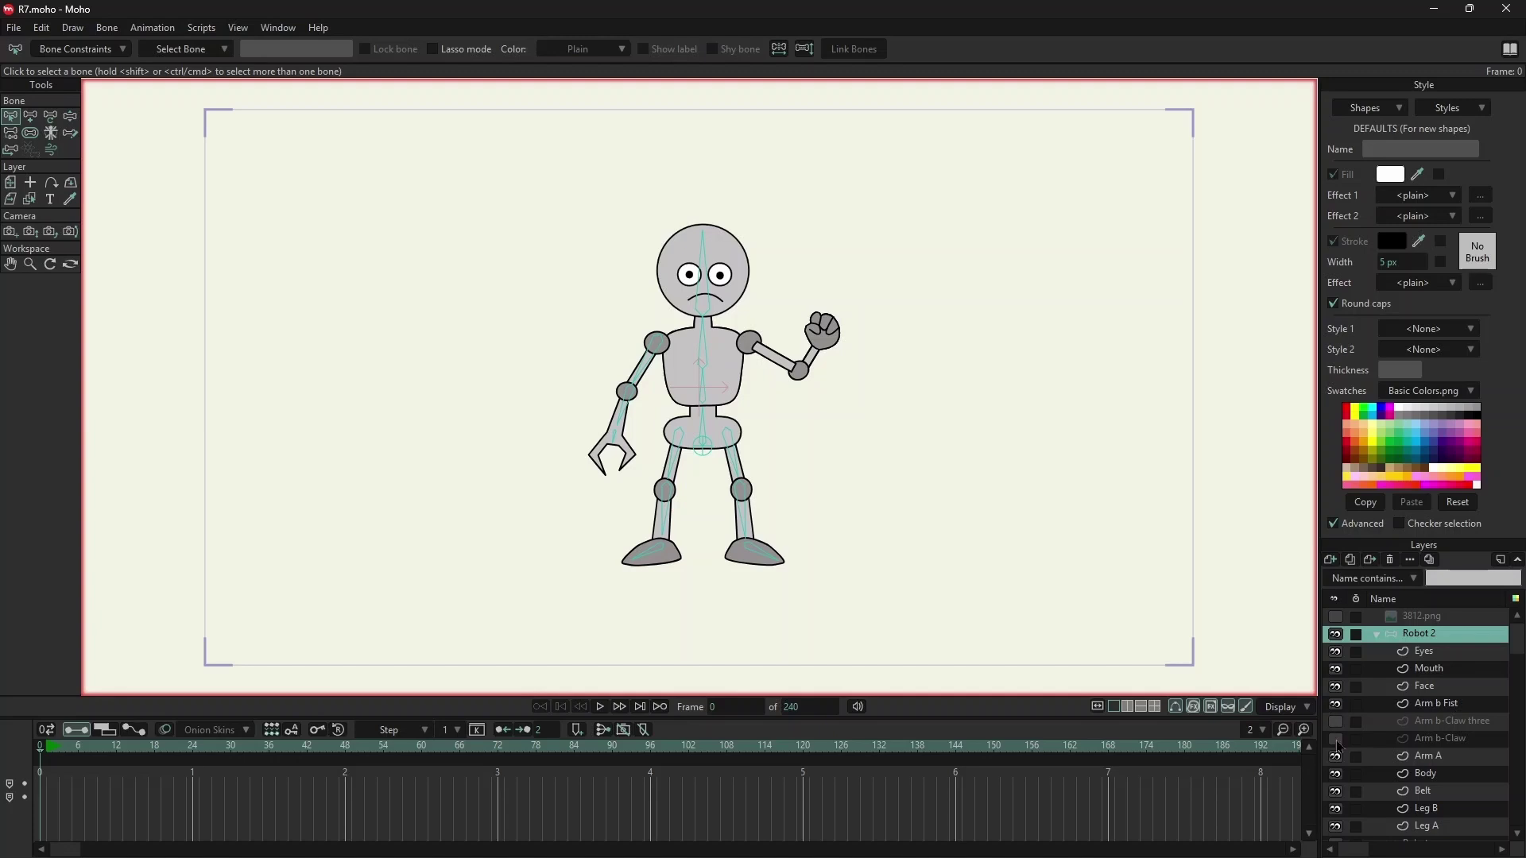
pyautogui.click(1336, 739)
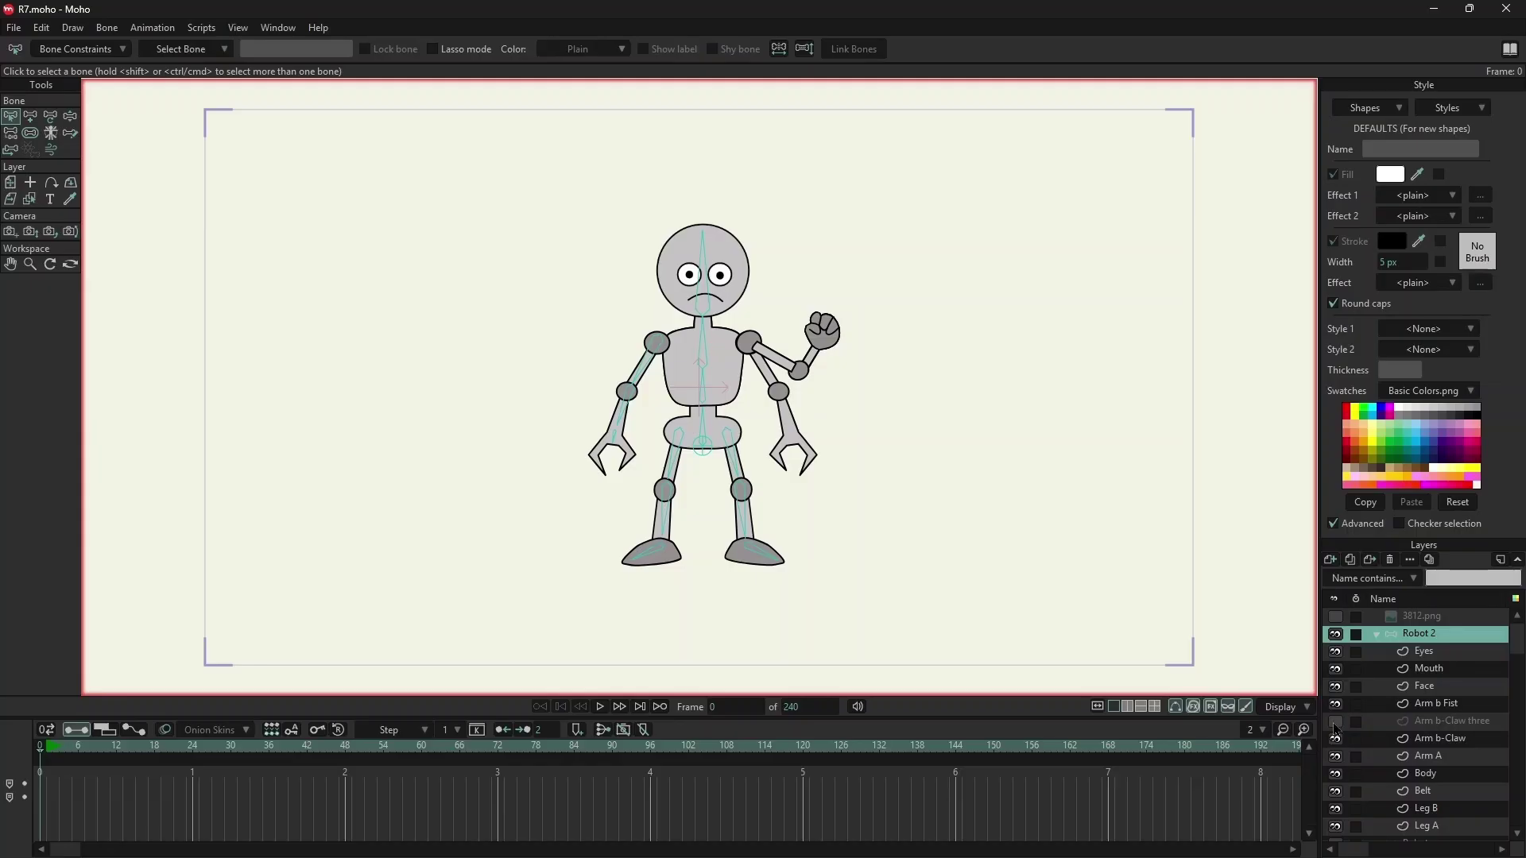
pyautogui.click(1337, 721)
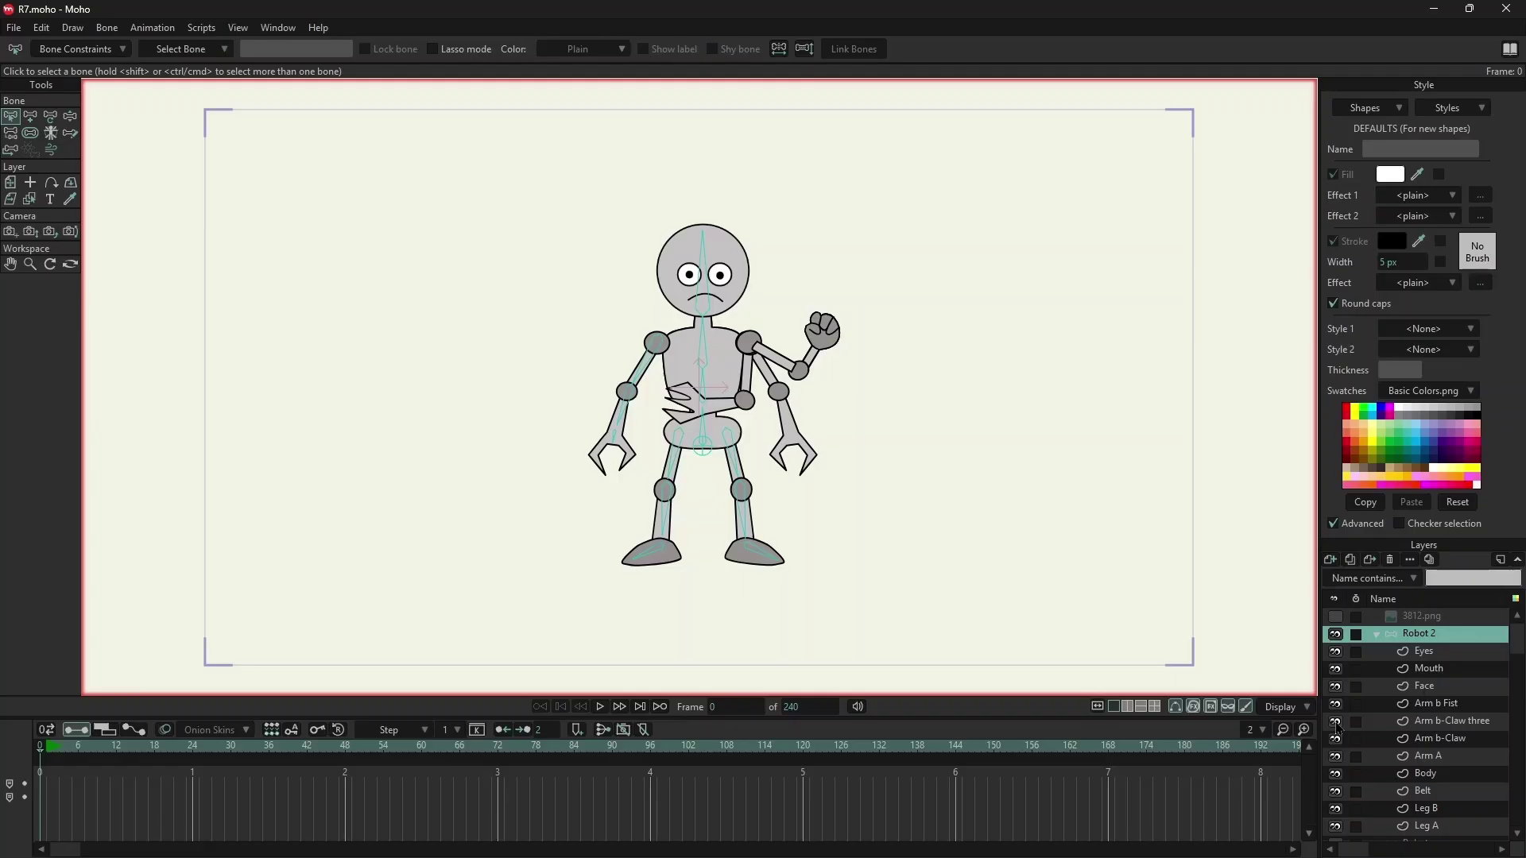
pyautogui.click(1335, 739)
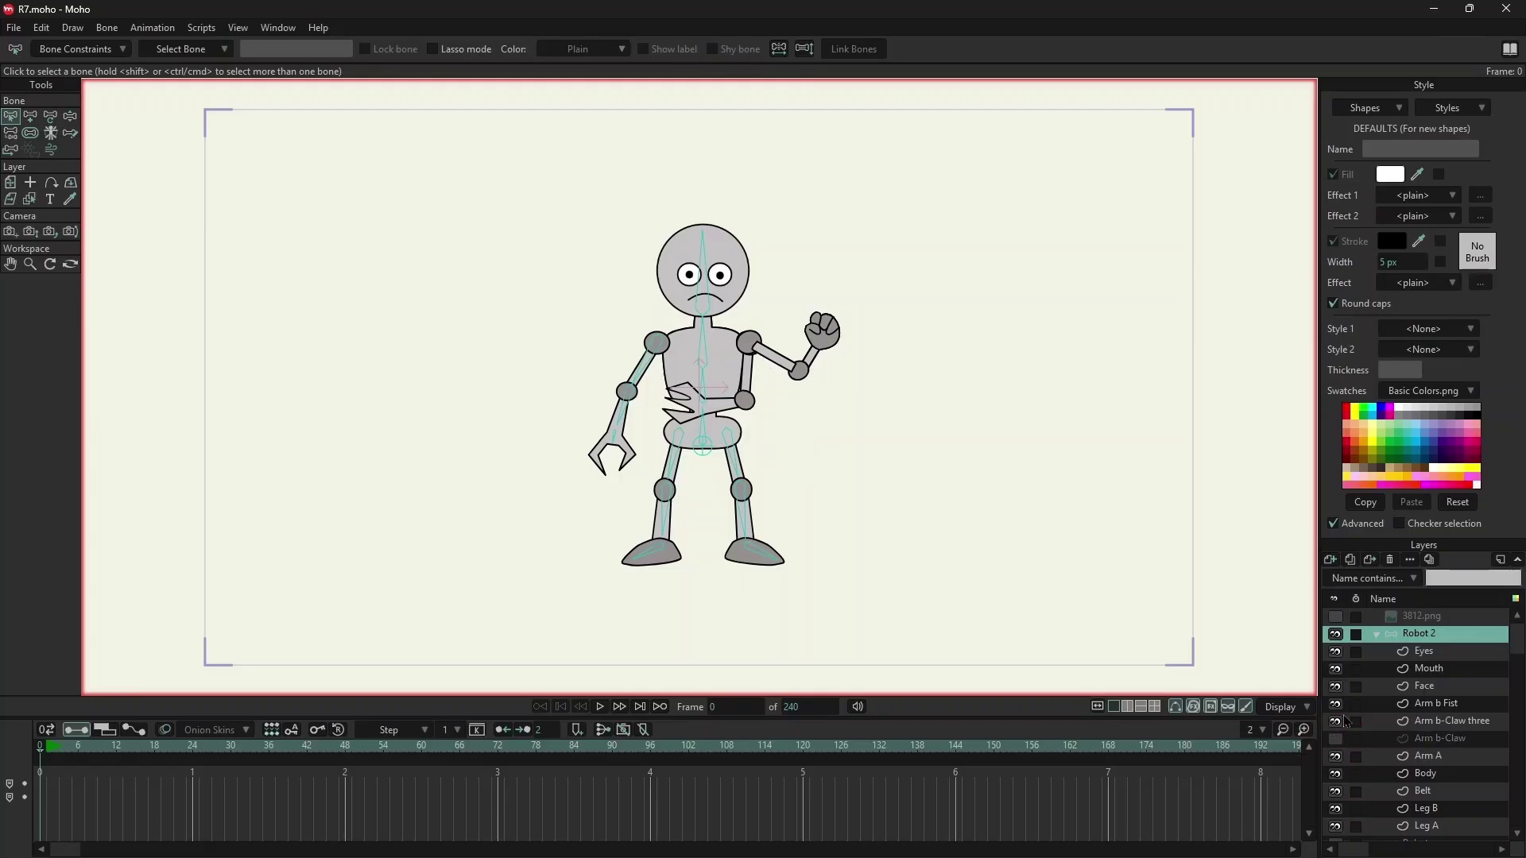
pyautogui.click(1336, 720)
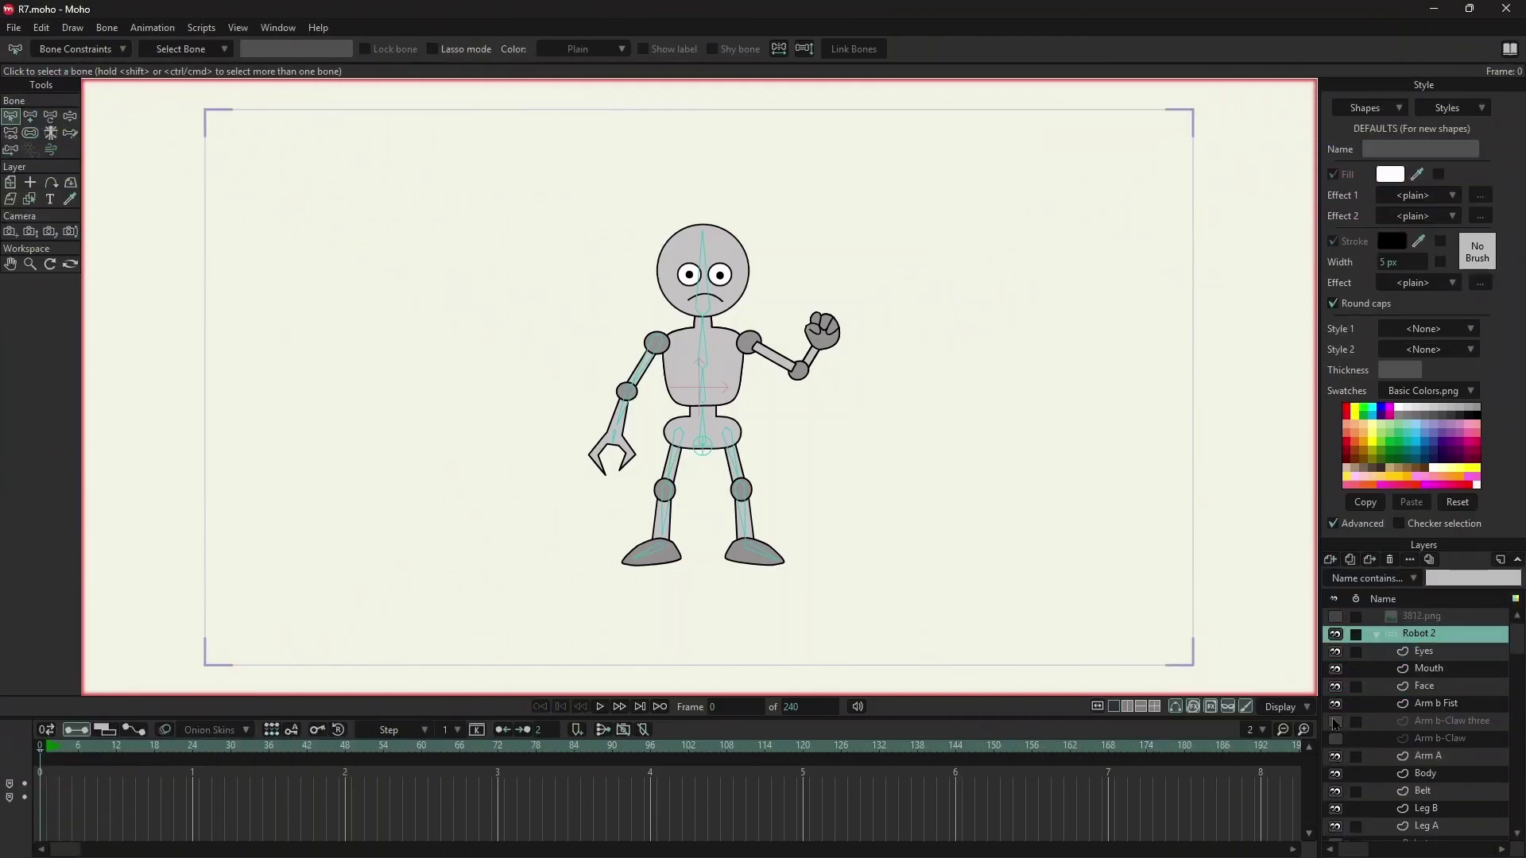
# - Add a chain of upper arm, forearm and hand bones along the raised fist arm, parented to the upper chest bone
pyautogui.keyDown('alt'); pyautogui.click(704, 342); pyautogui.keyUp('alt')
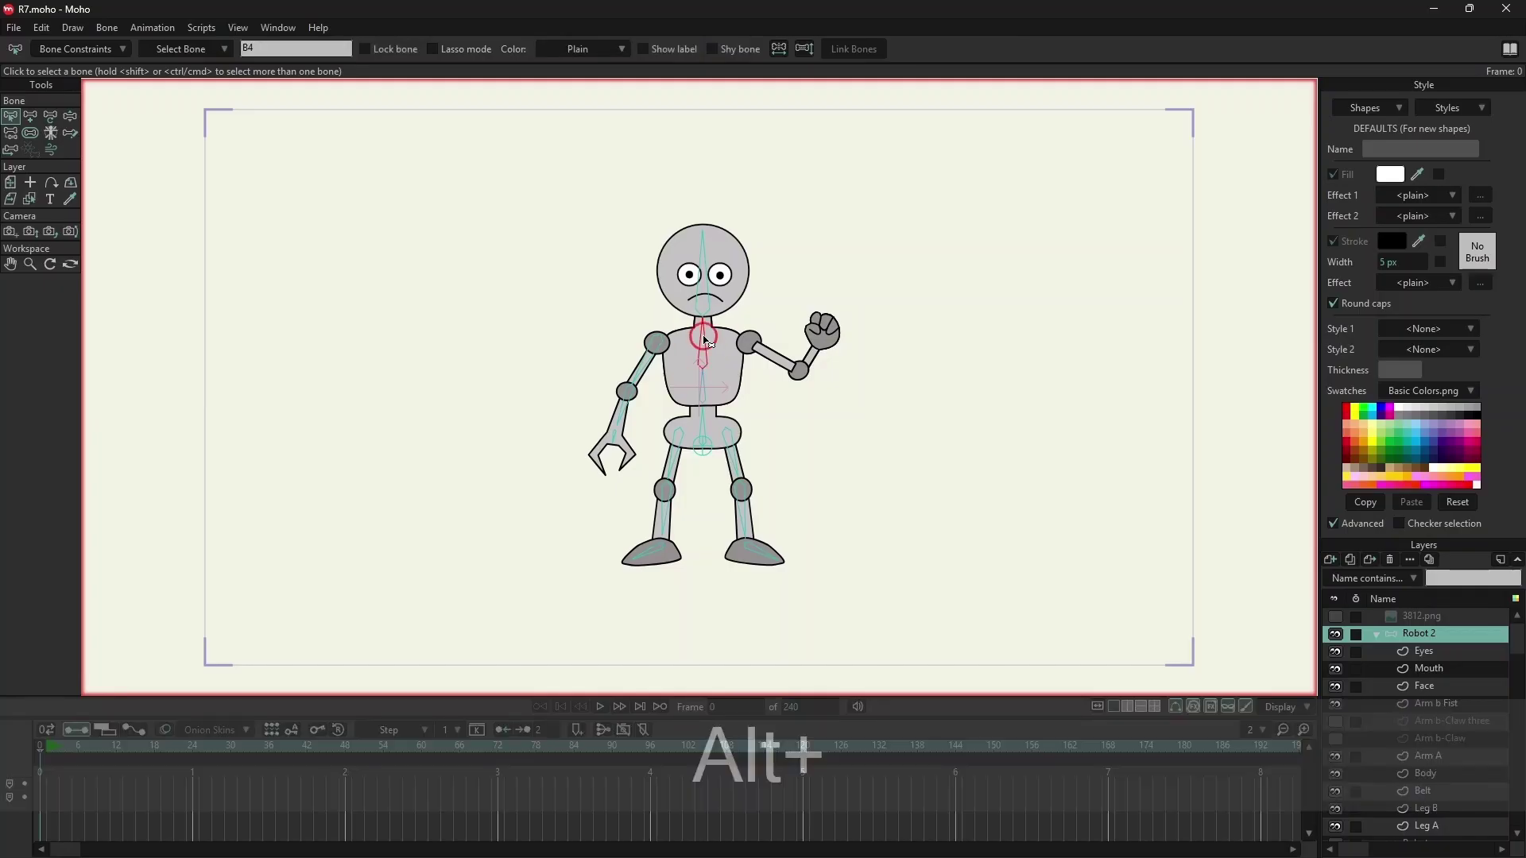
pyautogui.scroll(3, 1025, 307)
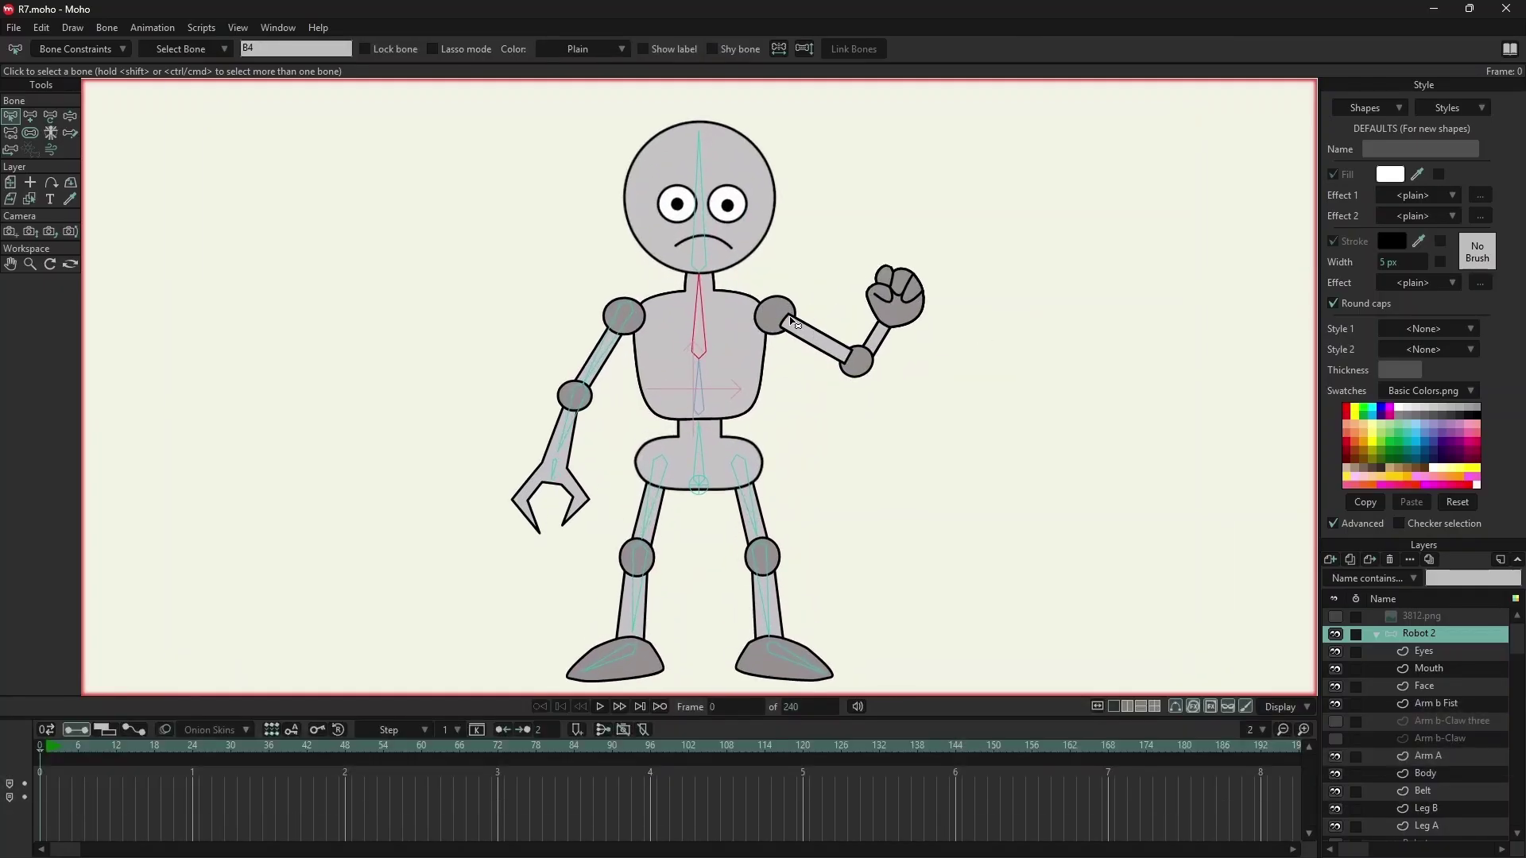
pyautogui.press('a')
pyautogui.moveTo(765, 310)
pyautogui.mouseDown()
pyautogui.moveTo(857, 359)
pyautogui.moveTo(900, 294)
pyautogui.mouseUp()
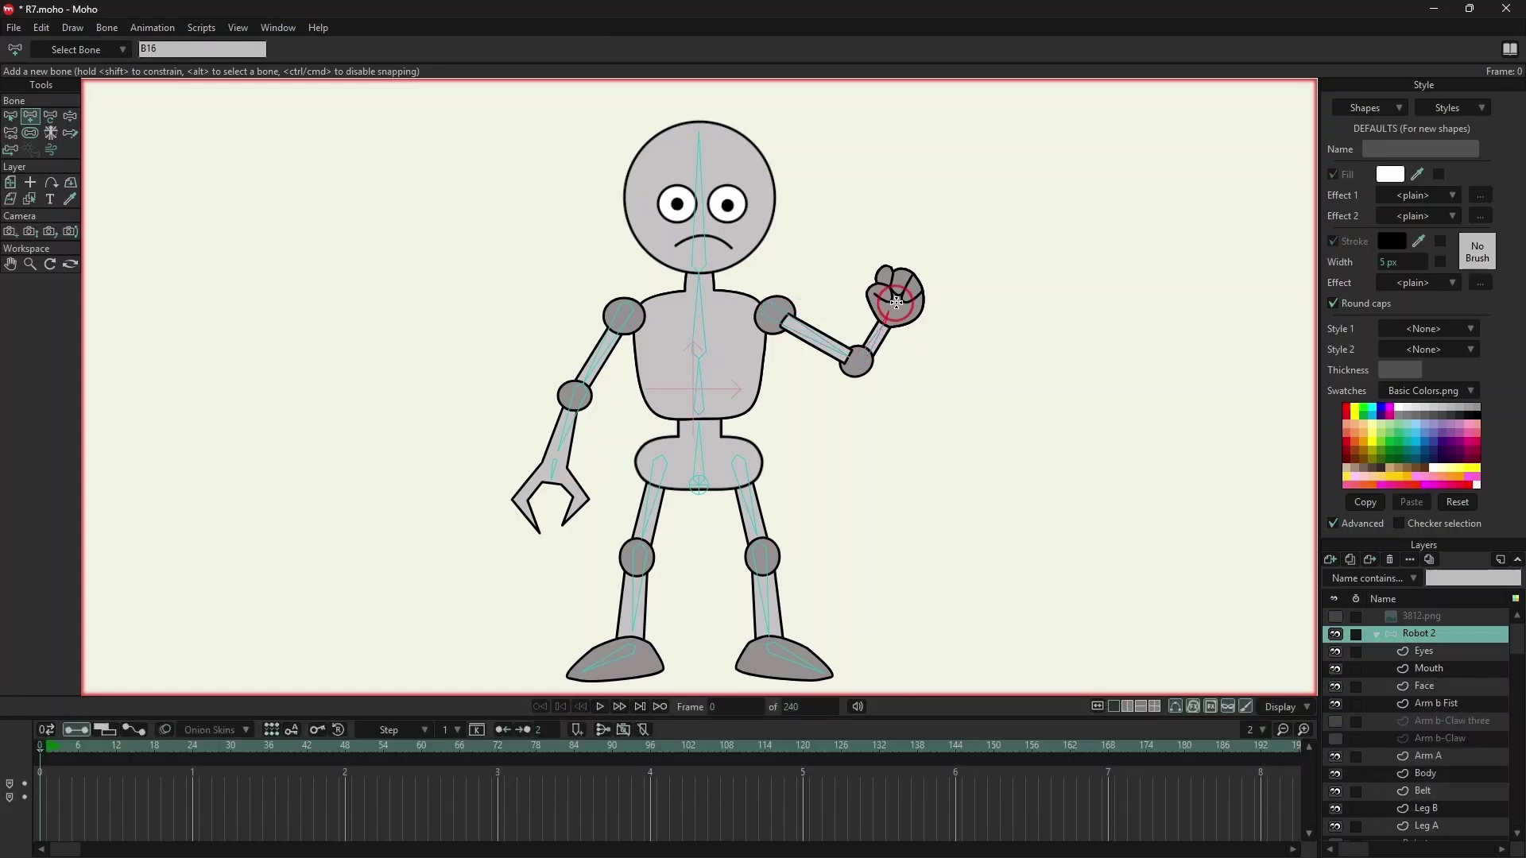
pyautogui.click(1074, 354)
# - Show Arm b-Claw three instead of the fist arm and add upper arm, forearm and claw bones parented to the chest bone
pyautogui.click(1336, 704)
pyautogui.click(1337, 721)
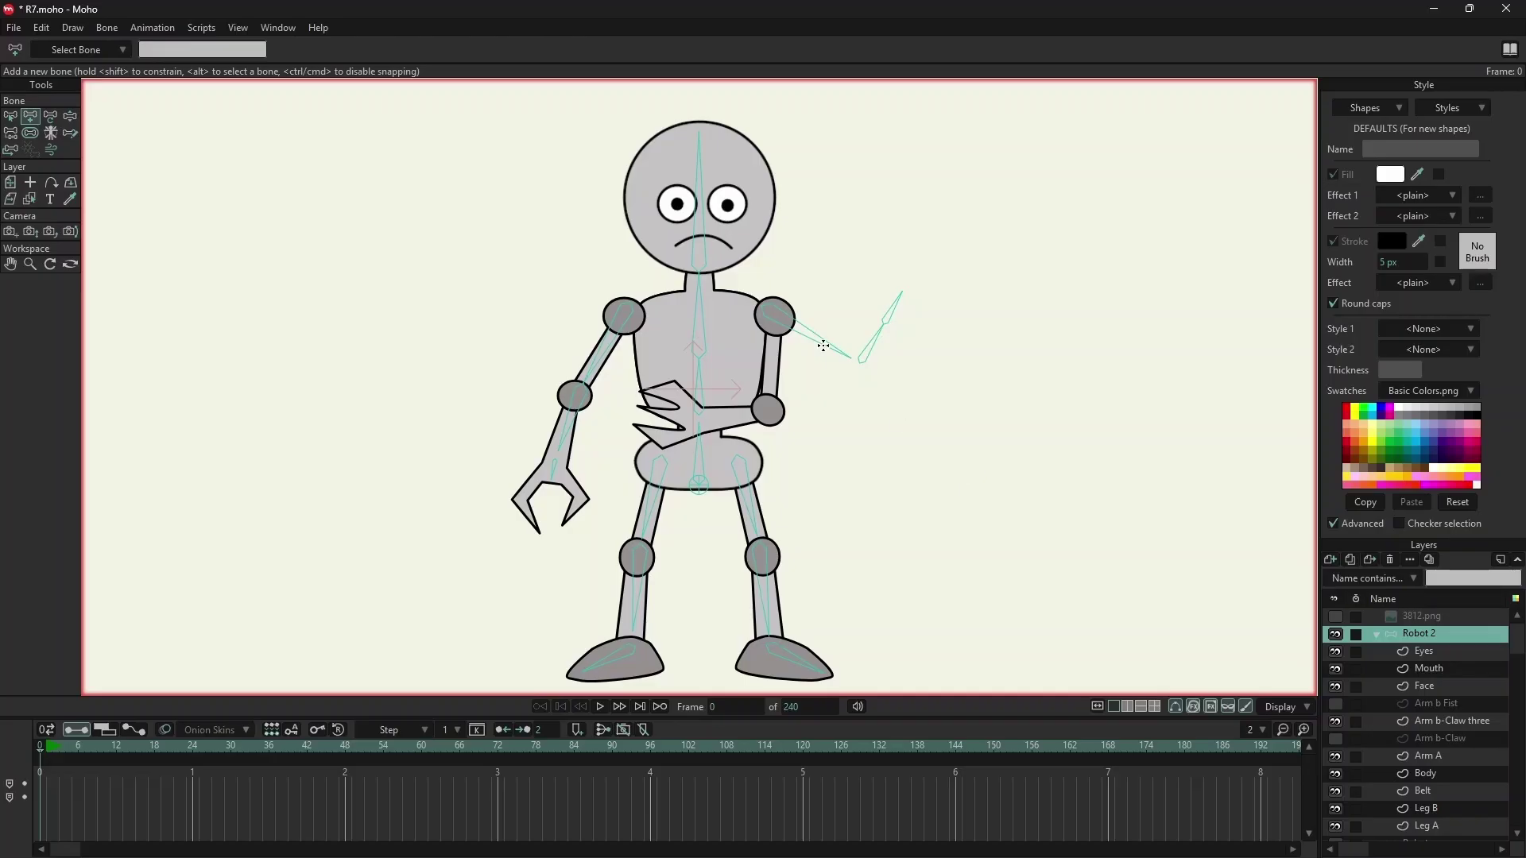
pyautogui.keyDown('alt'); pyautogui.click(725, 346); pyautogui.keyUp('alt')
pyautogui.moveTo(778, 320); pyautogui.dragTo(663, 413)
# - Show Arm b-Claw instead of Arm b-Claw three and add chest-parented upper arm and forearm bones plus one bone for each pincer
pyautogui.click(1335, 721)
pyautogui.click(1335, 738)
pyautogui.keyDown('alt'); pyautogui.click(698, 318); pyautogui.keyUp('alt')
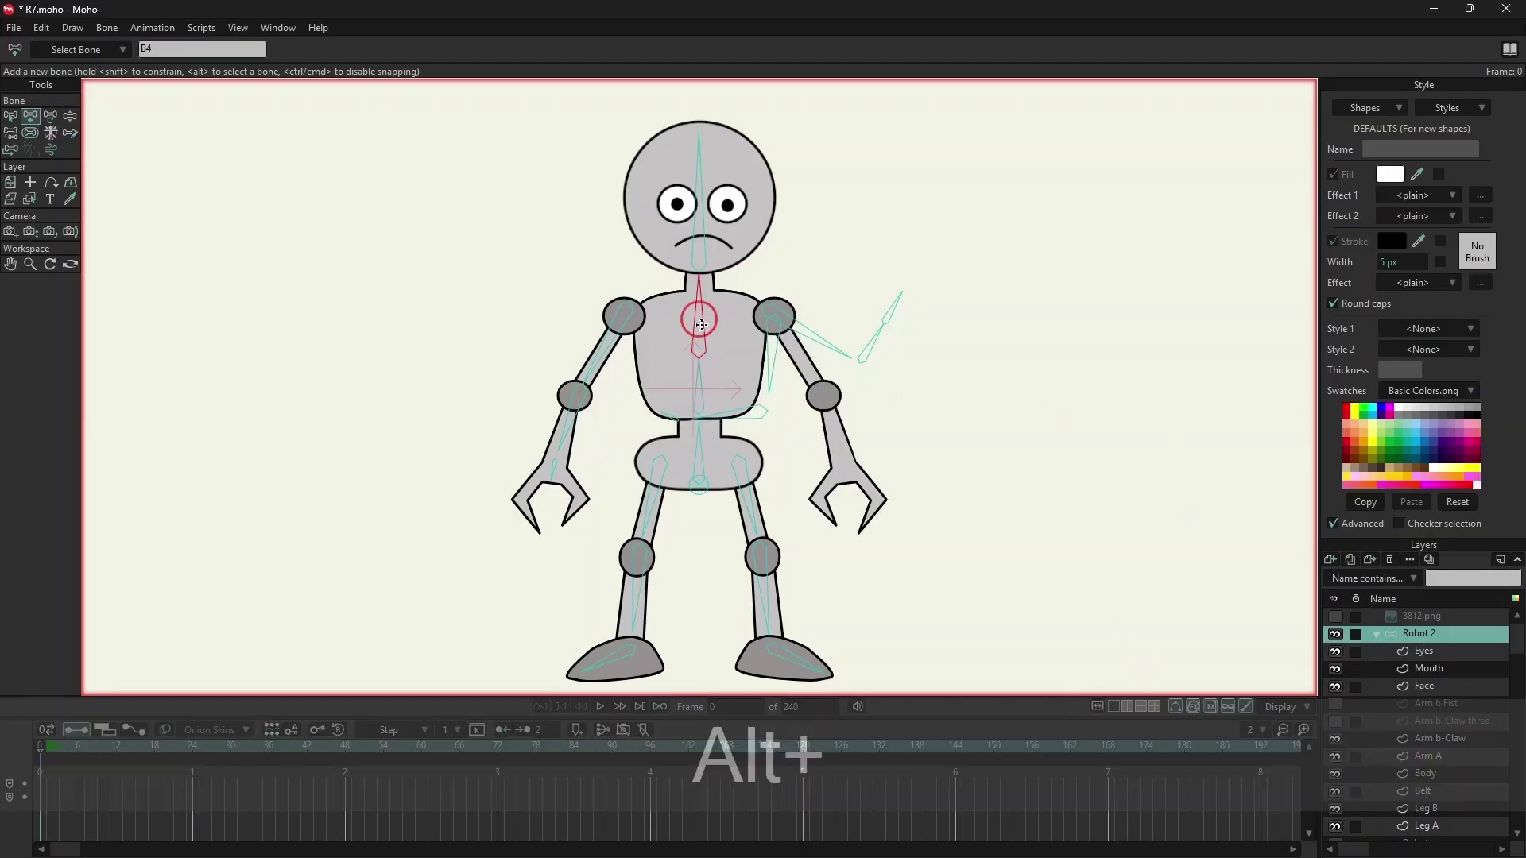
pyautogui.moveTo(762, 307); pyautogui.dragTo(836, 460)
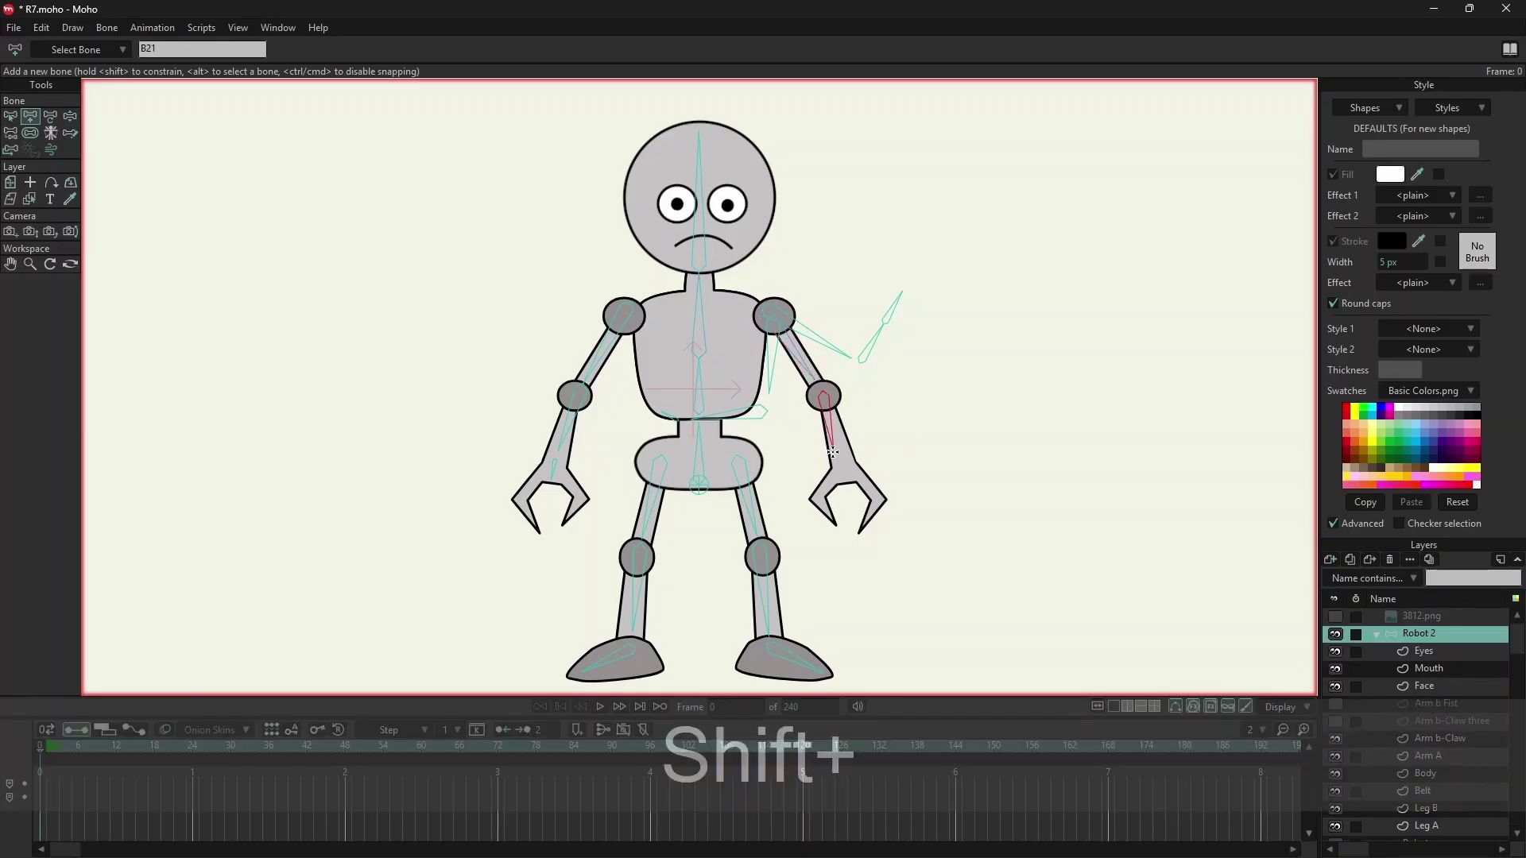
pyautogui.click(829, 482)
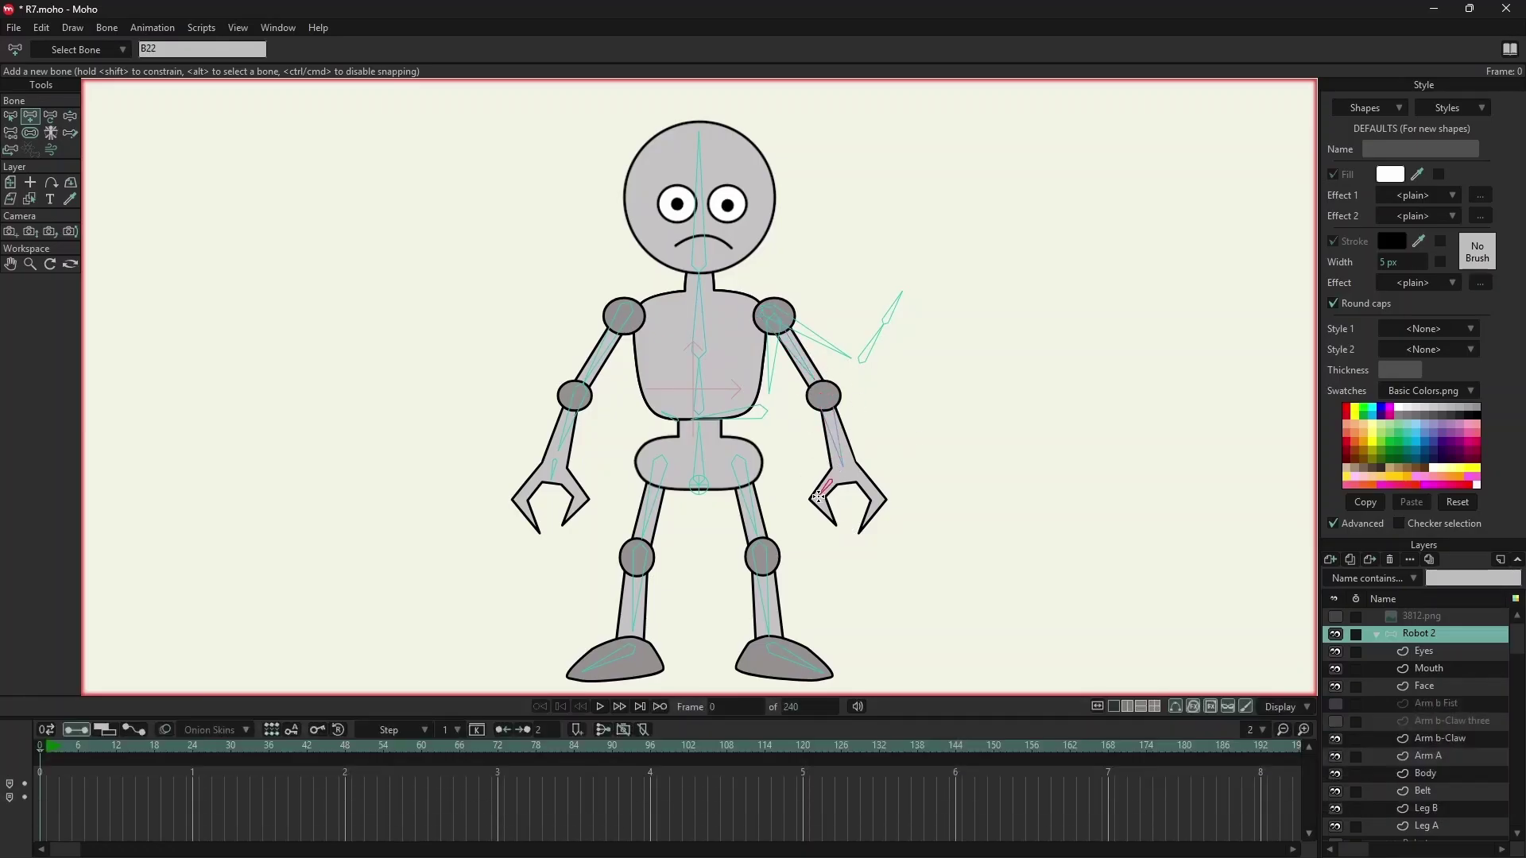
pyautogui.moveTo(858, 479); pyautogui.dragTo(869, 488)
pyautogui.press('Escape')
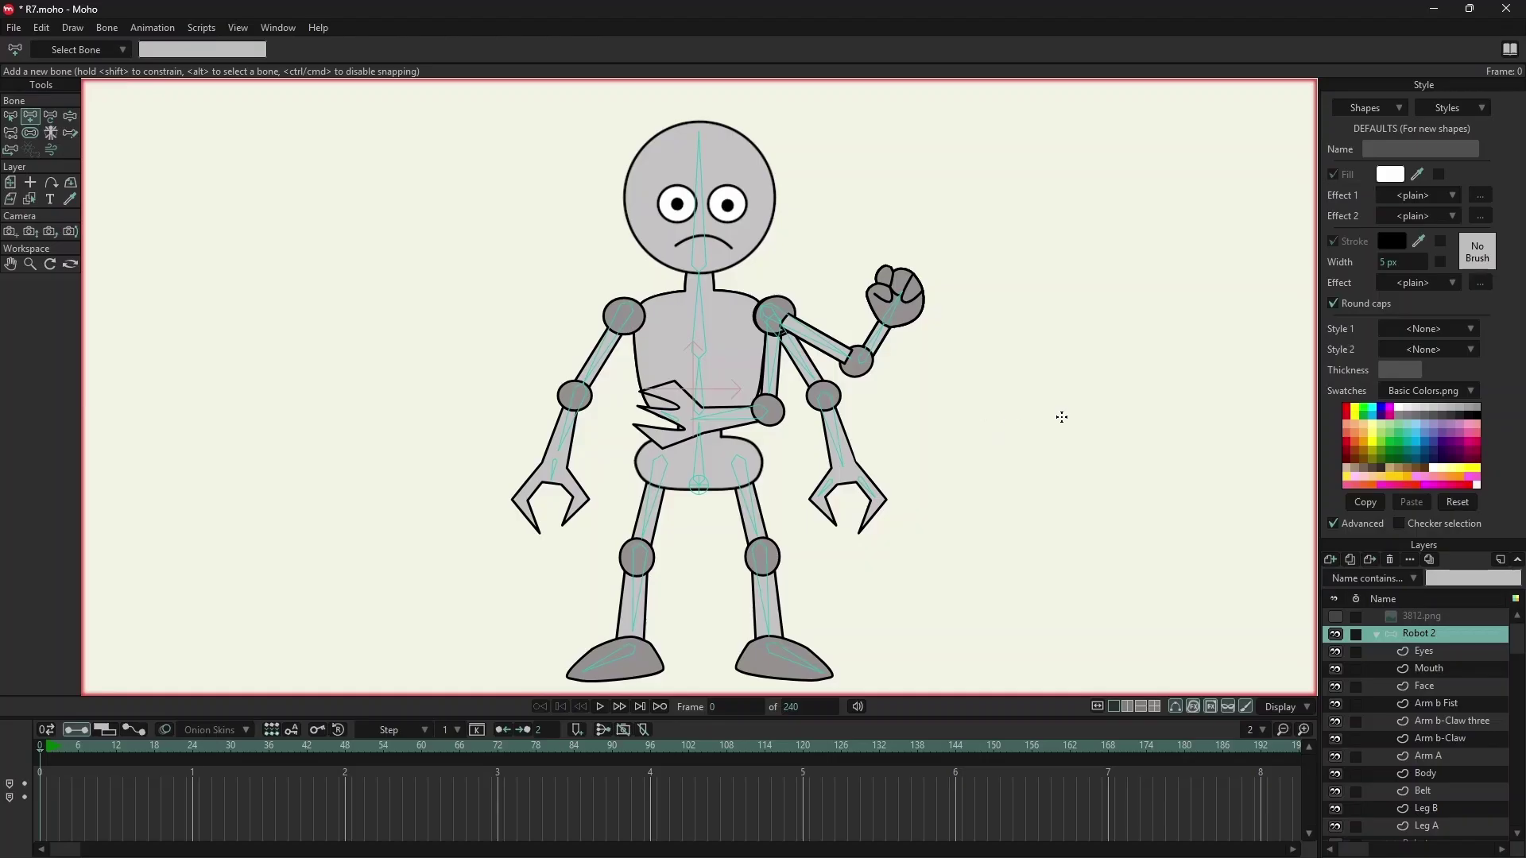
# - Lasso-select all the new bones of the three arm variants and set their bone strength to 0.2
pyautogui.press('b')
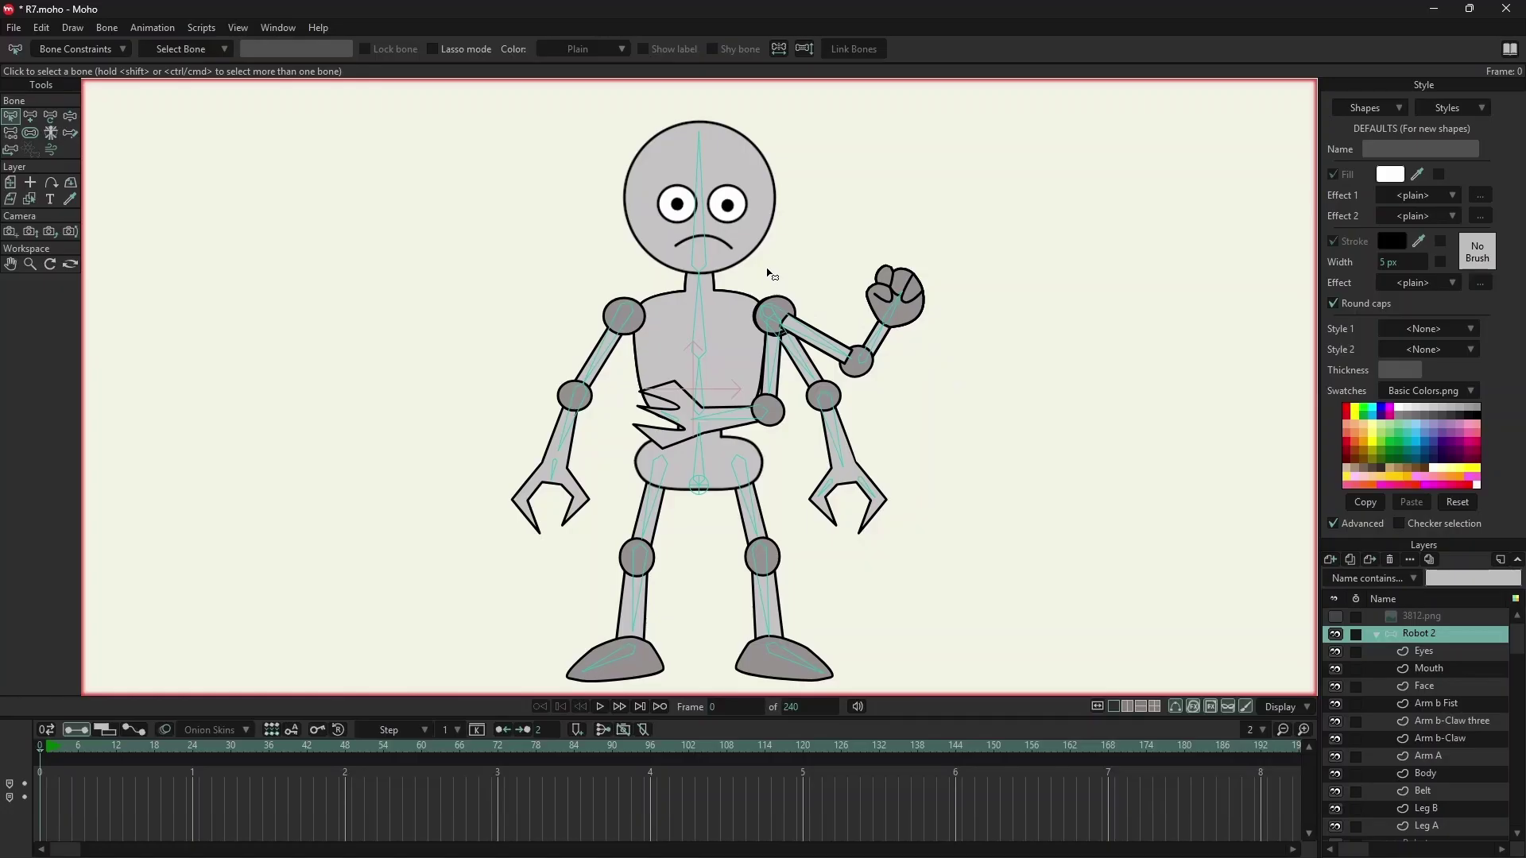
pyautogui.click(432, 49)
pyautogui.moveTo(801, 256)
pyautogui.mouseDown()
pyautogui.moveTo(745, 310)
pyautogui.moveTo(731, 414)
pyautogui.moveTo(867, 546)
pyautogui.moveTo(995, 267)
pyautogui.moveTo(771, 274)
pyautogui.mouseUp()
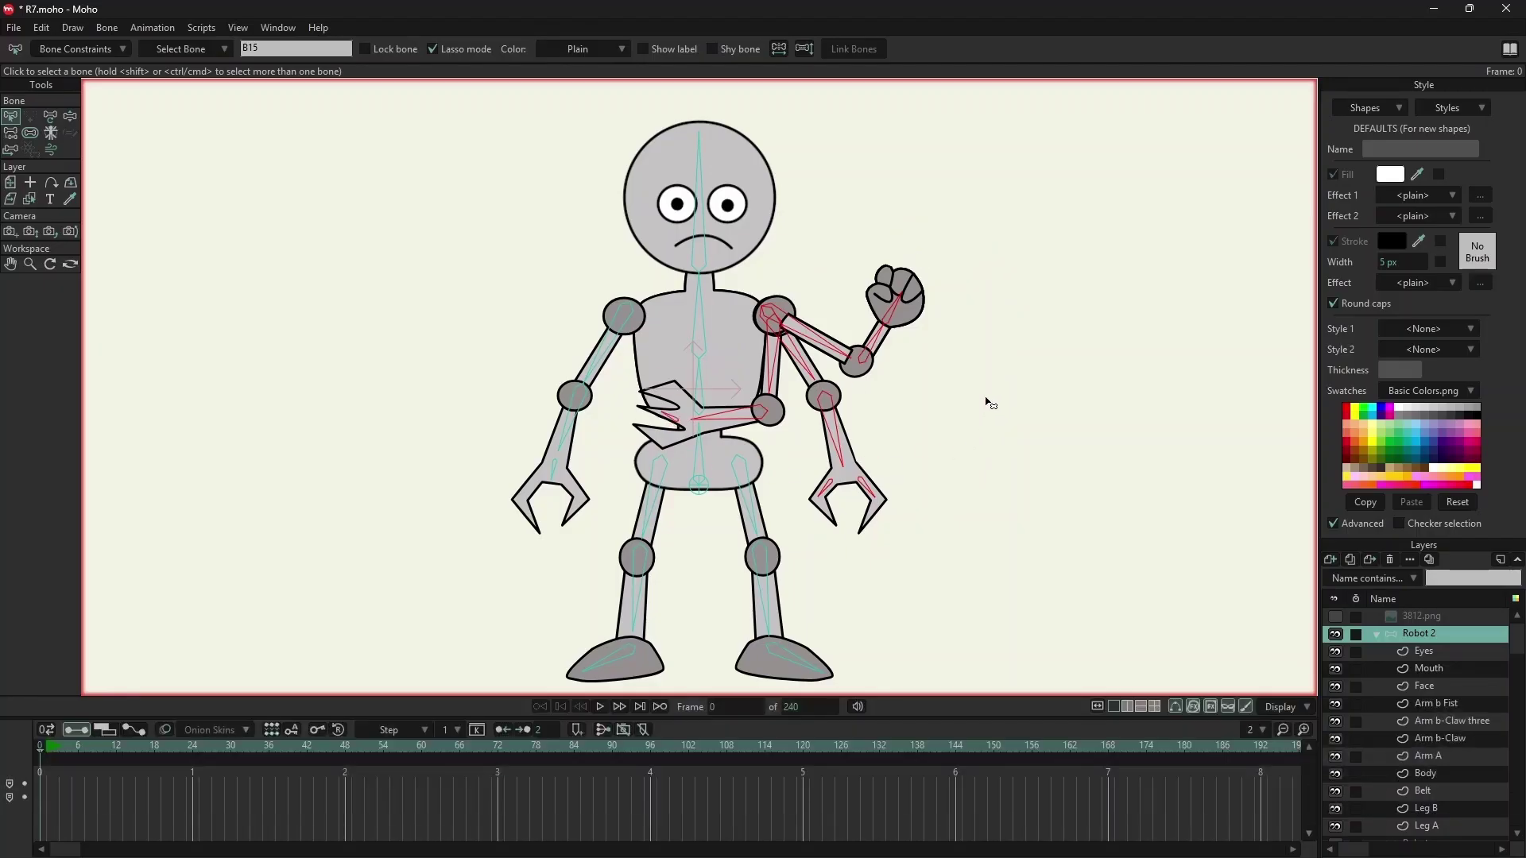
pyautogui.click(30, 134)
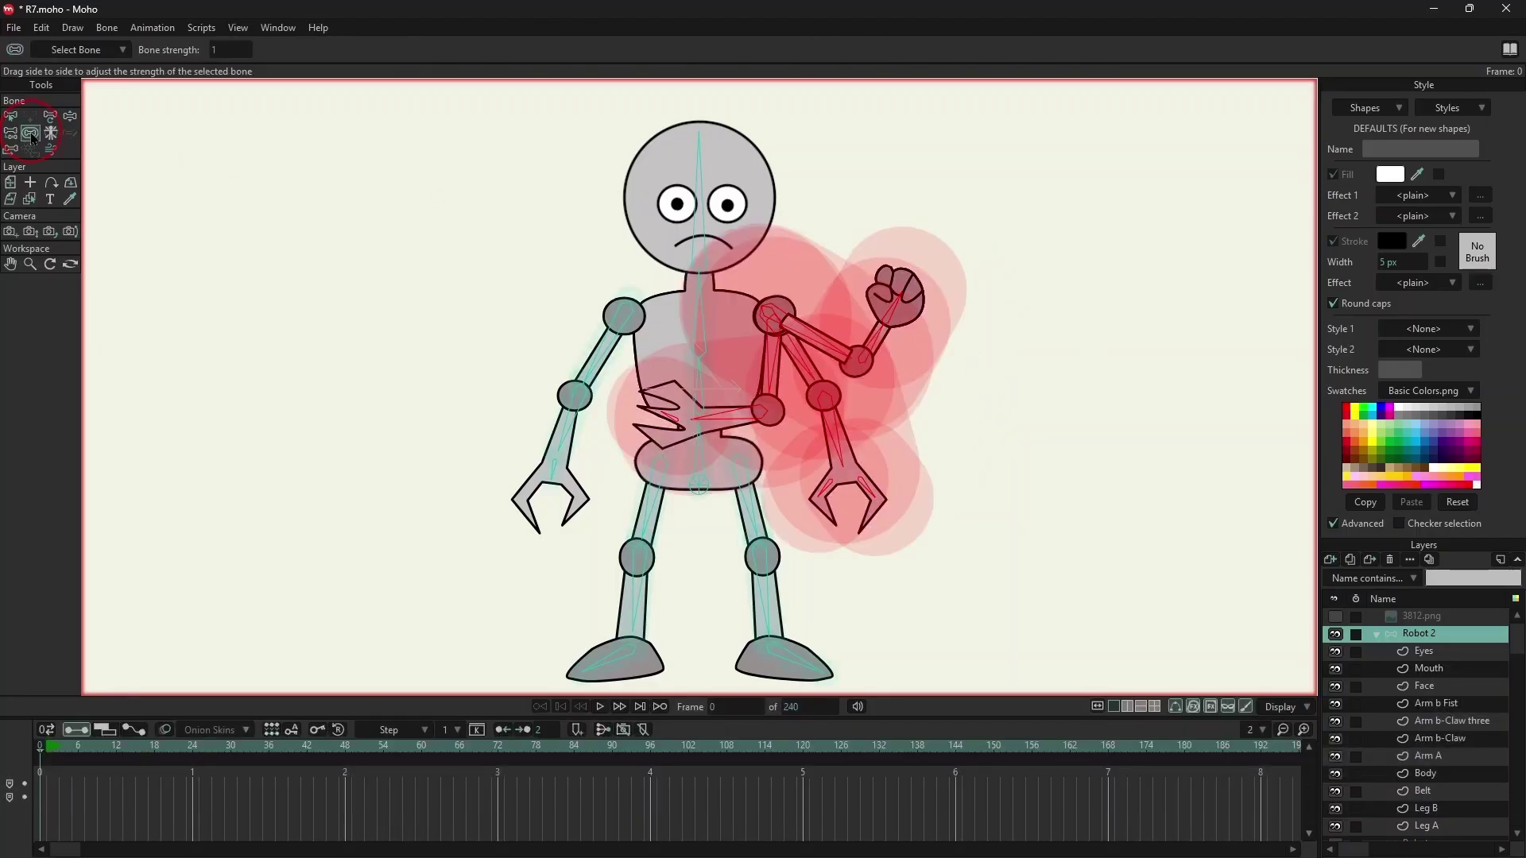
pyautogui.click(233, 50)
pyautogui.write('.2')
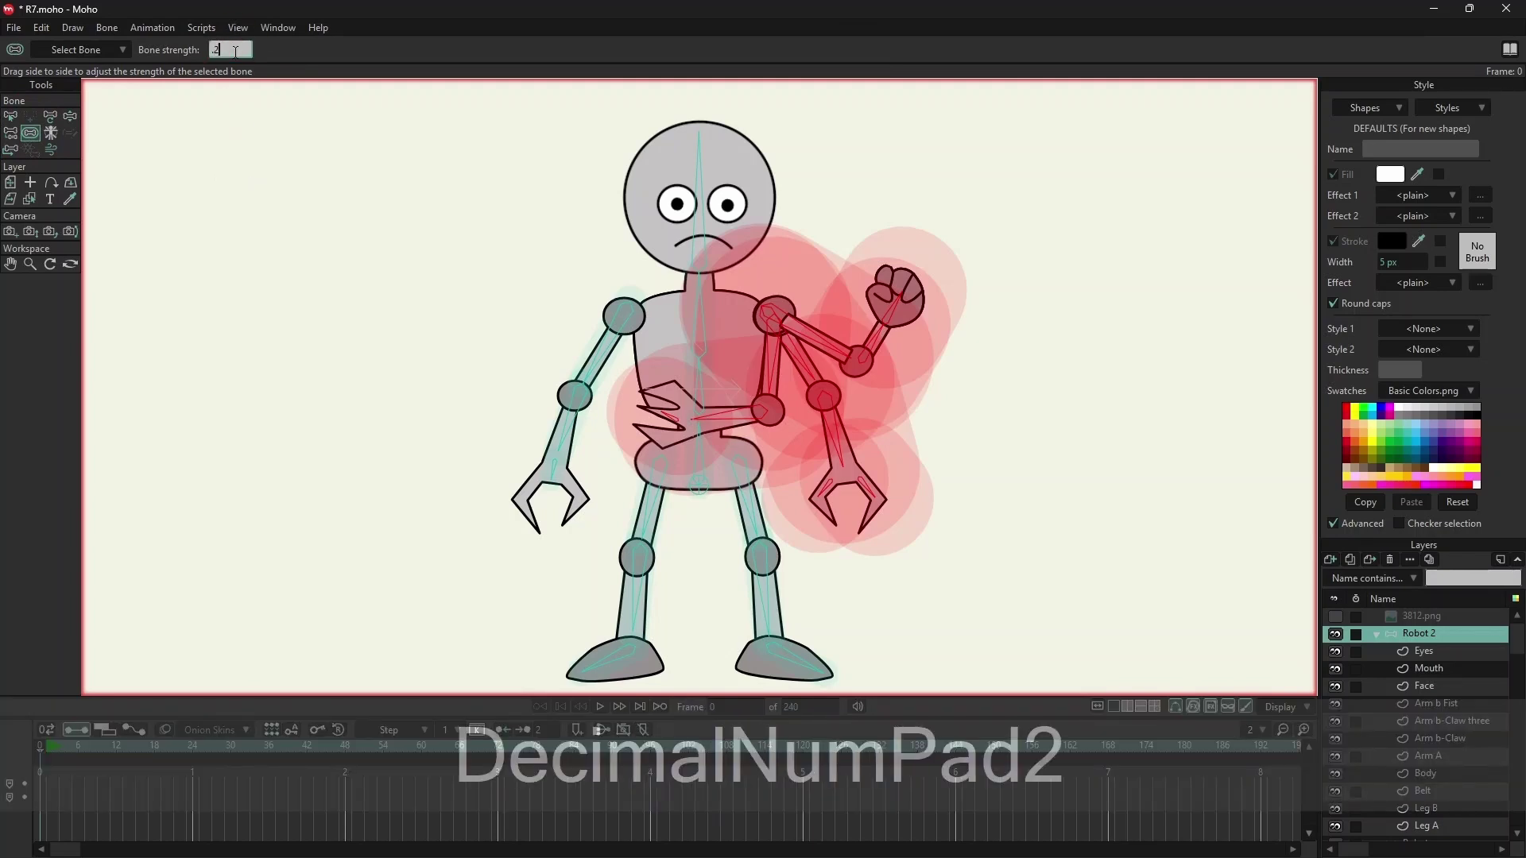
pyautogui.press('Return')
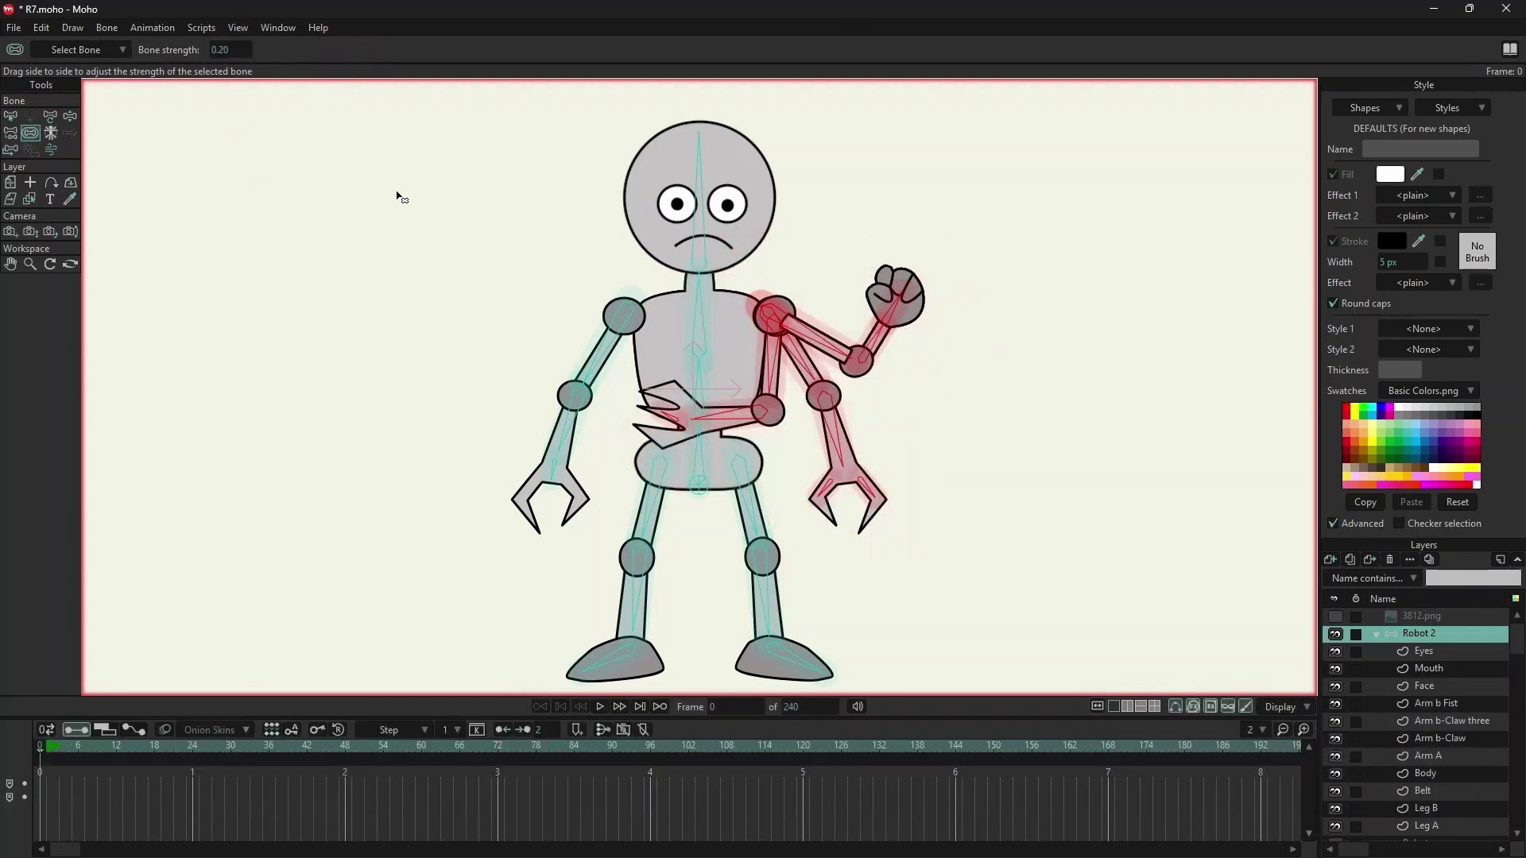
pyautogui.click(965, 385)
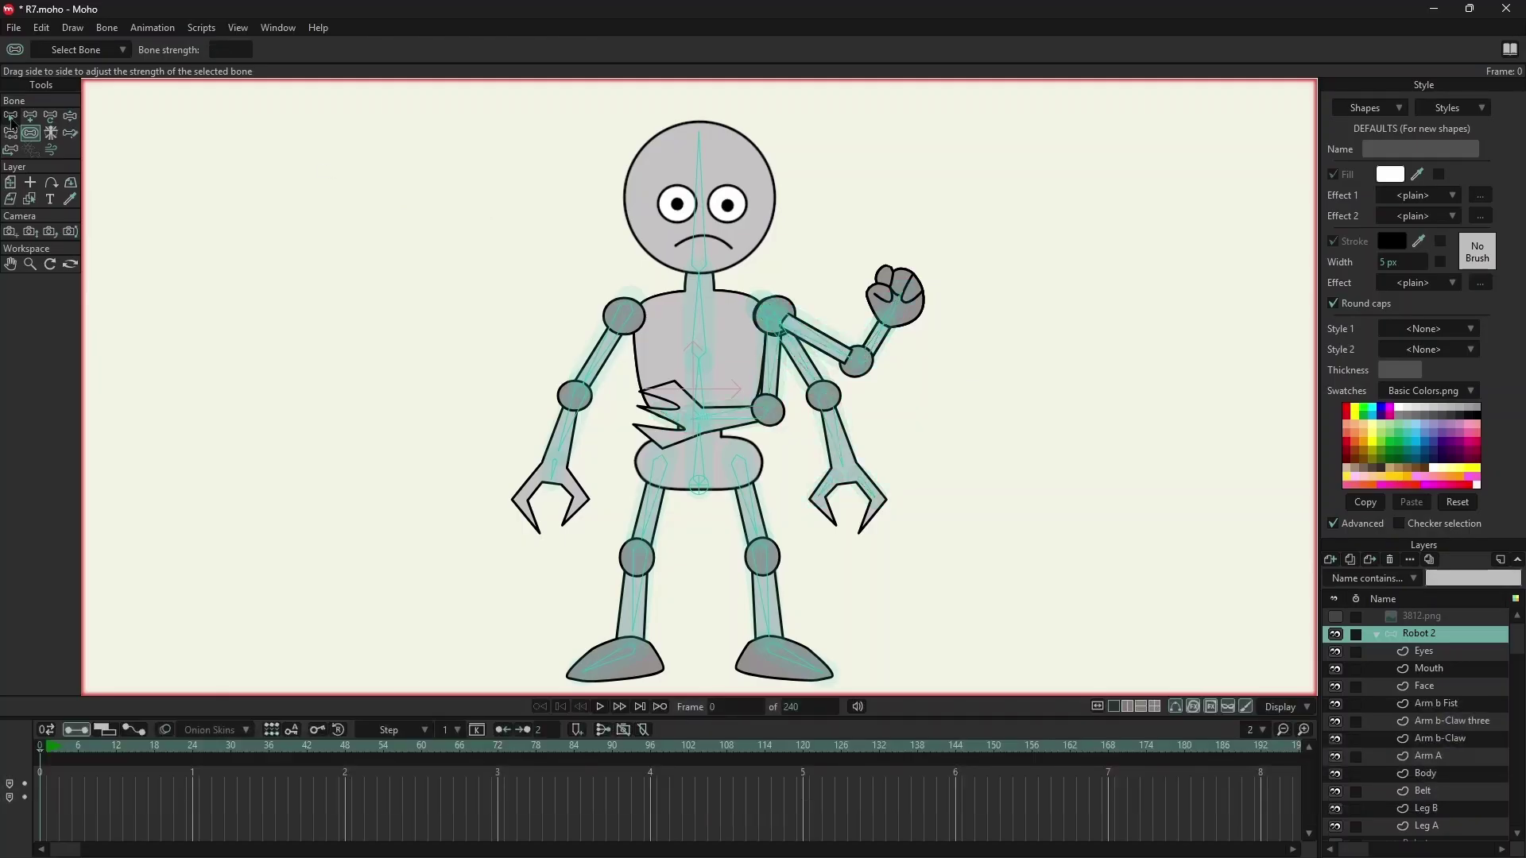
# - Hide both claw arm variants and bind the Arm b Fist layer to its upper arm, forearm and hand bones
pyautogui.press('s')
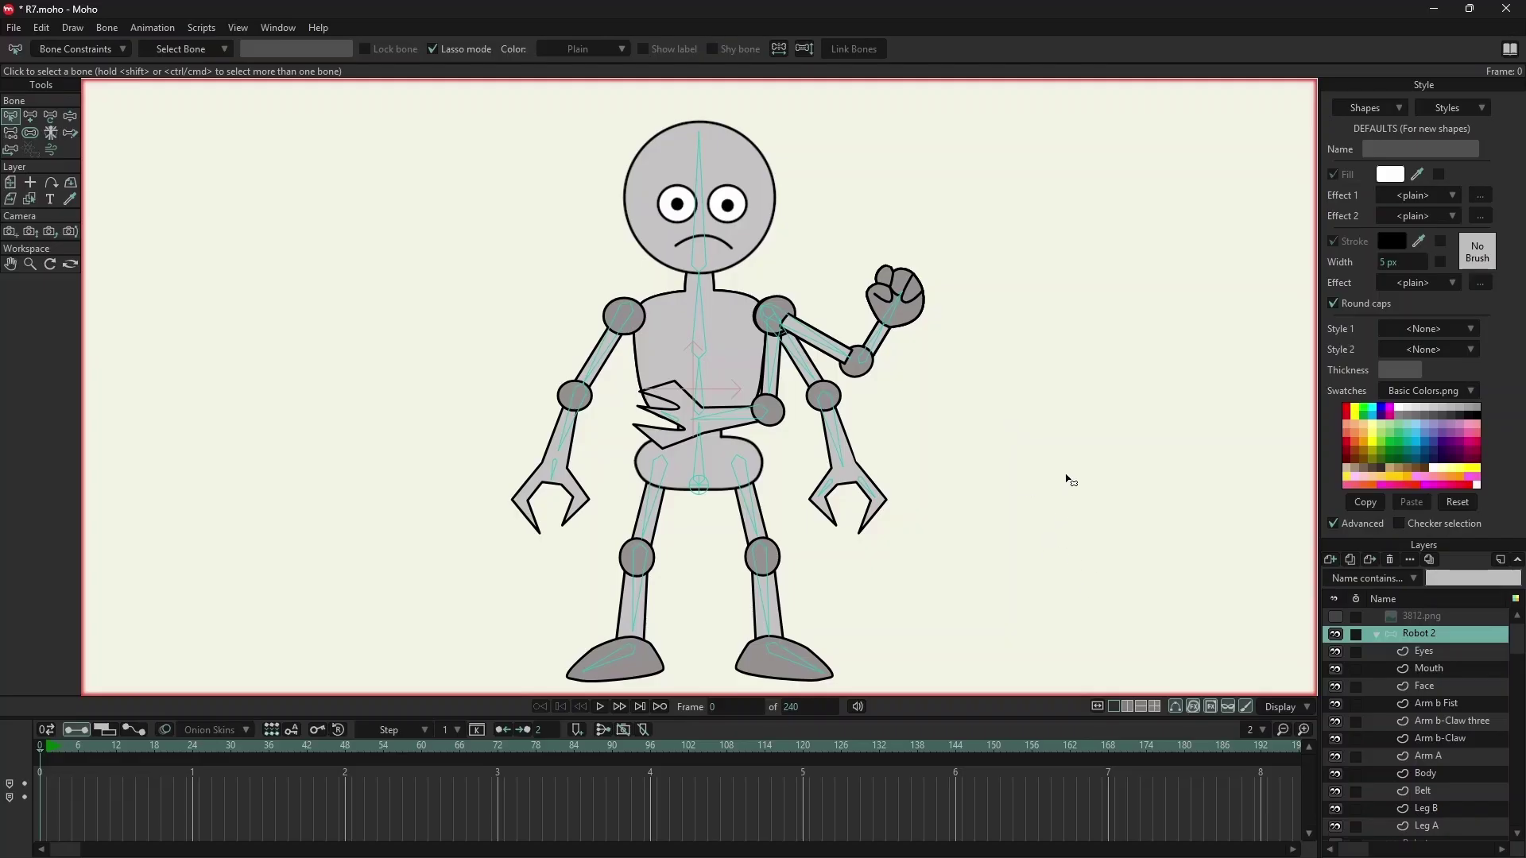
pyautogui.click(1336, 721)
pyautogui.click(1335, 738)
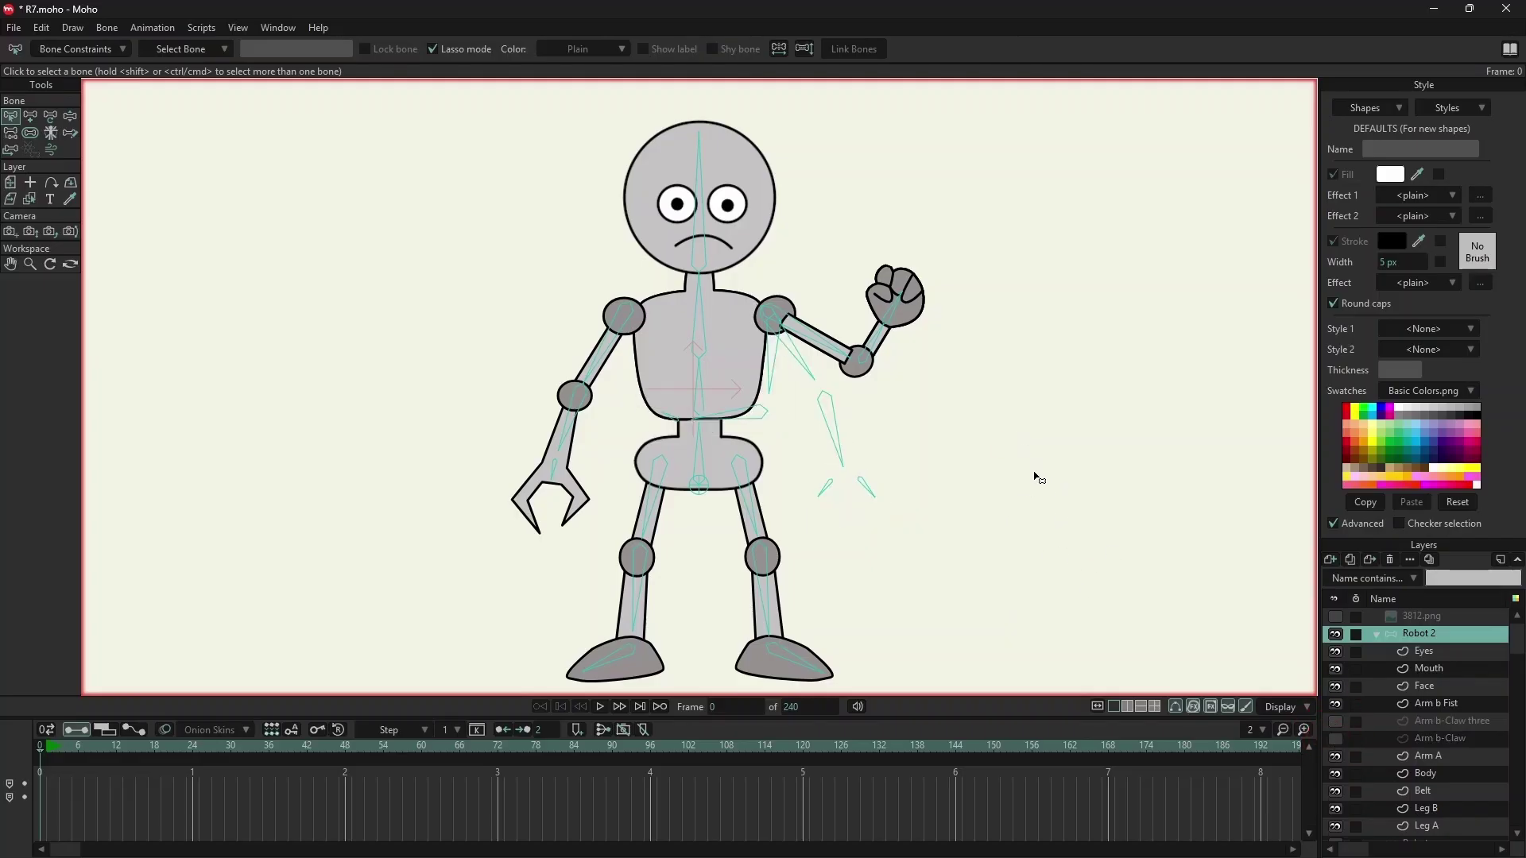
pyautogui.click(1438, 704)
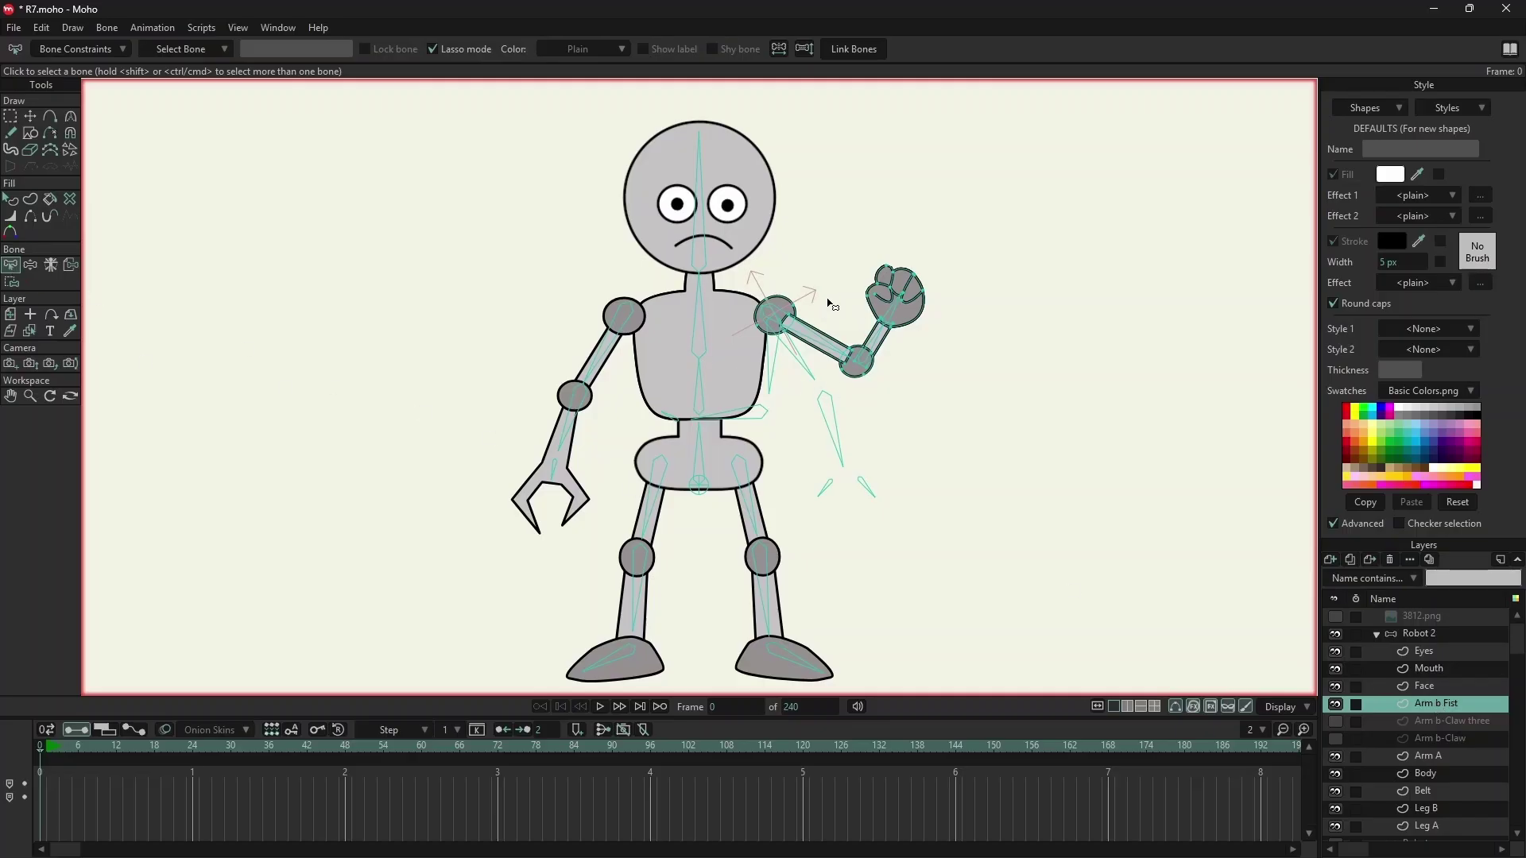
pyautogui.scroll(3, 826, 315)
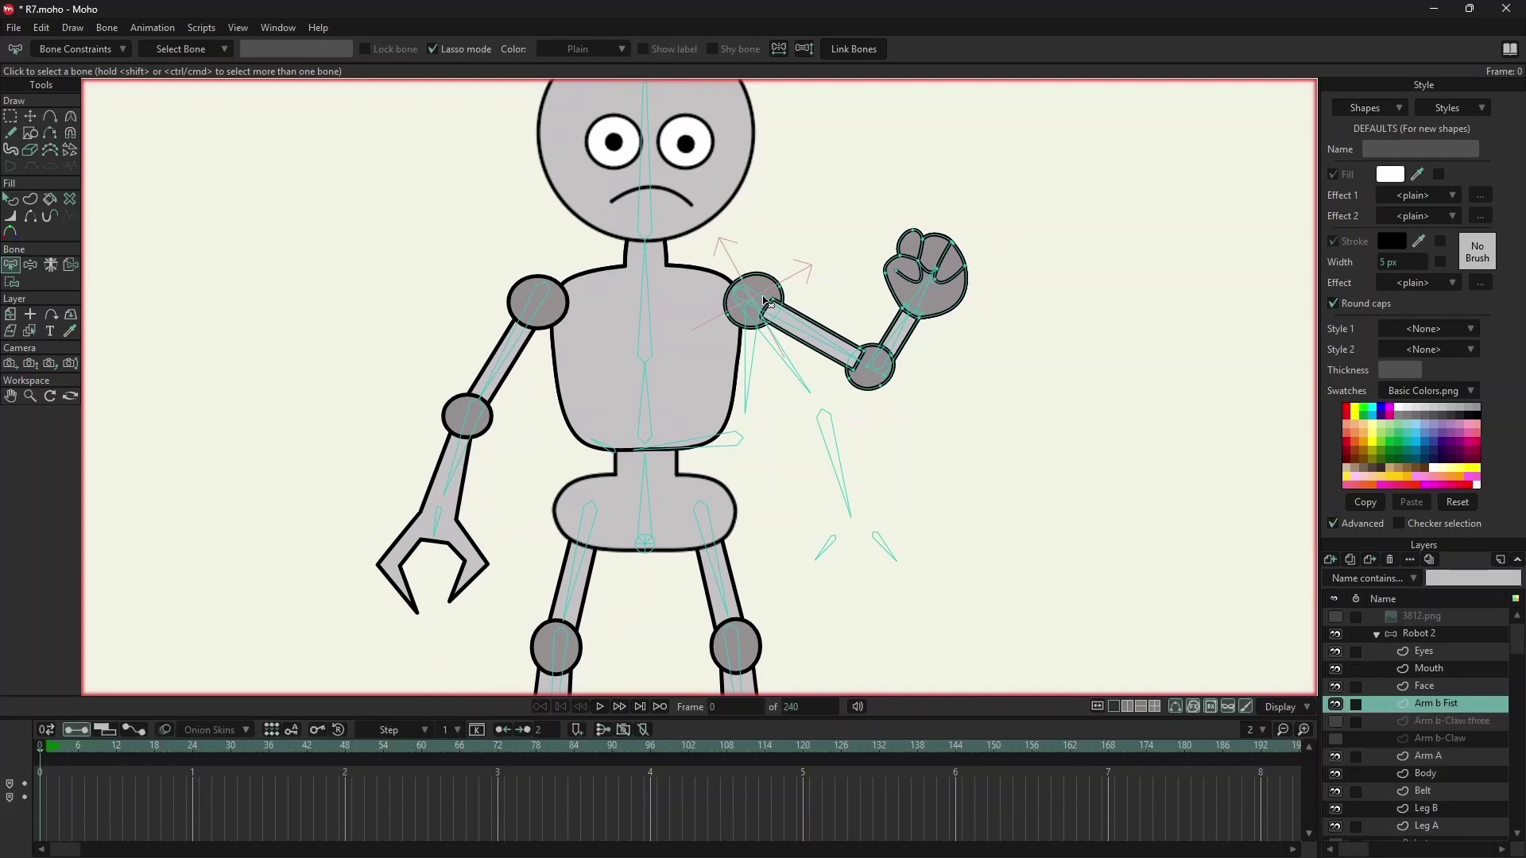
pyautogui.click(807, 337)
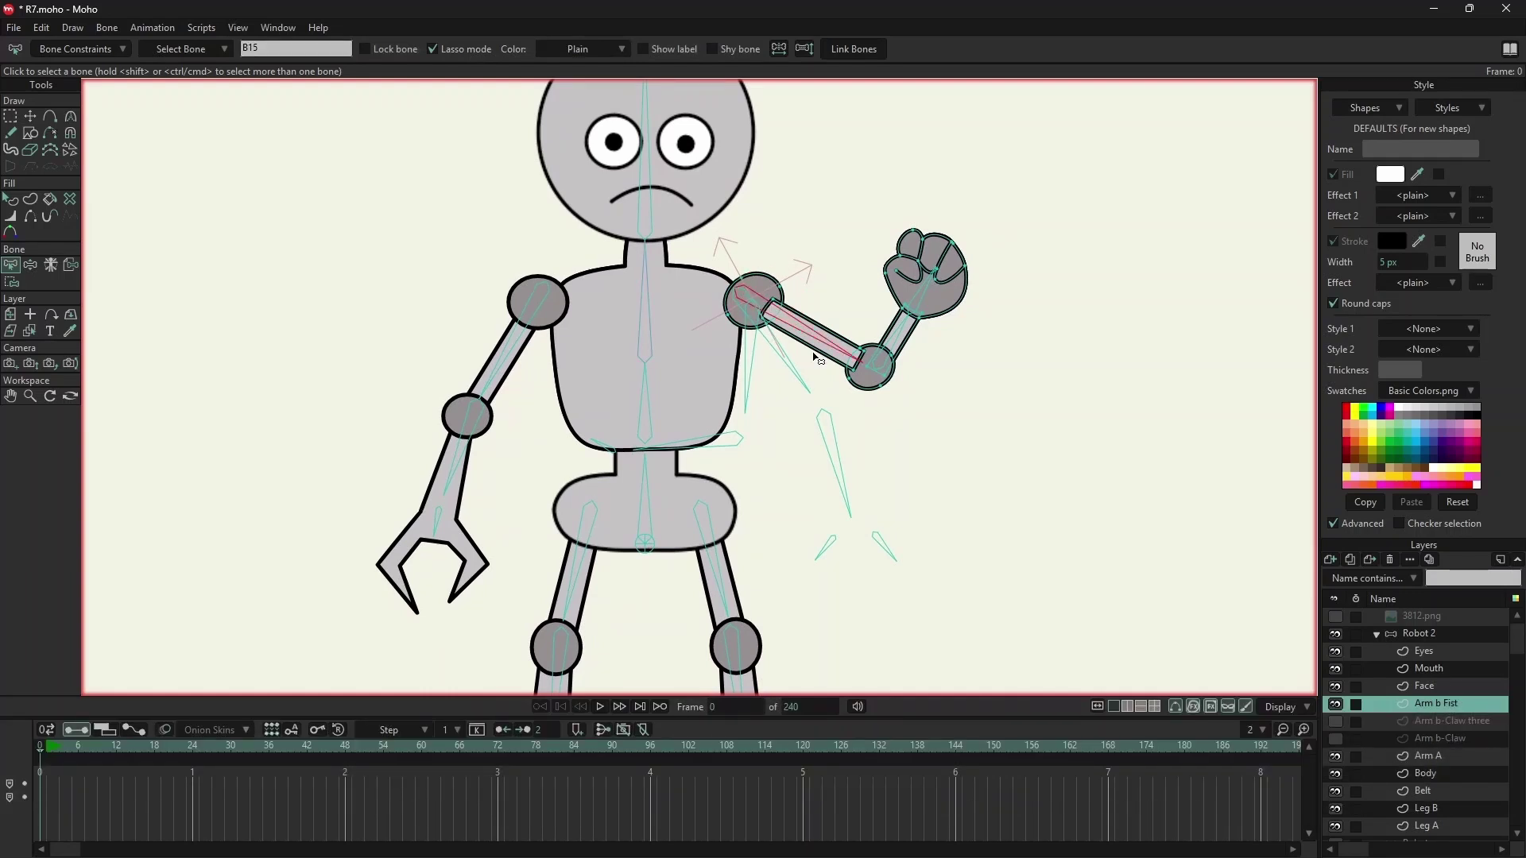
pyautogui.keyDown('shift'); pyautogui.click(900, 332); pyautogui.keyUp('shift')
pyautogui.click(853, 52)
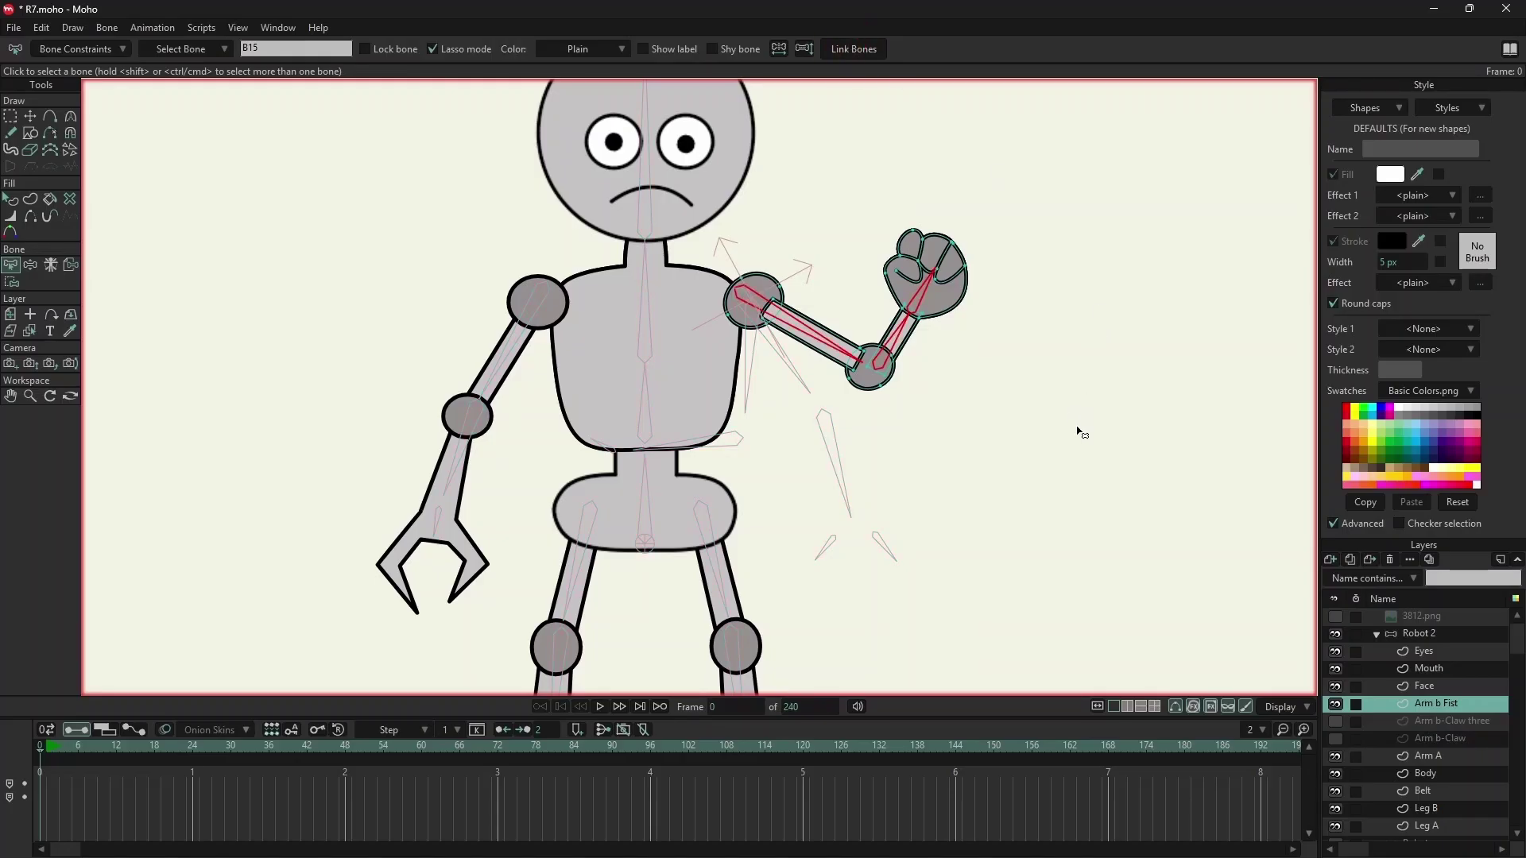
pyautogui.press('Escape')
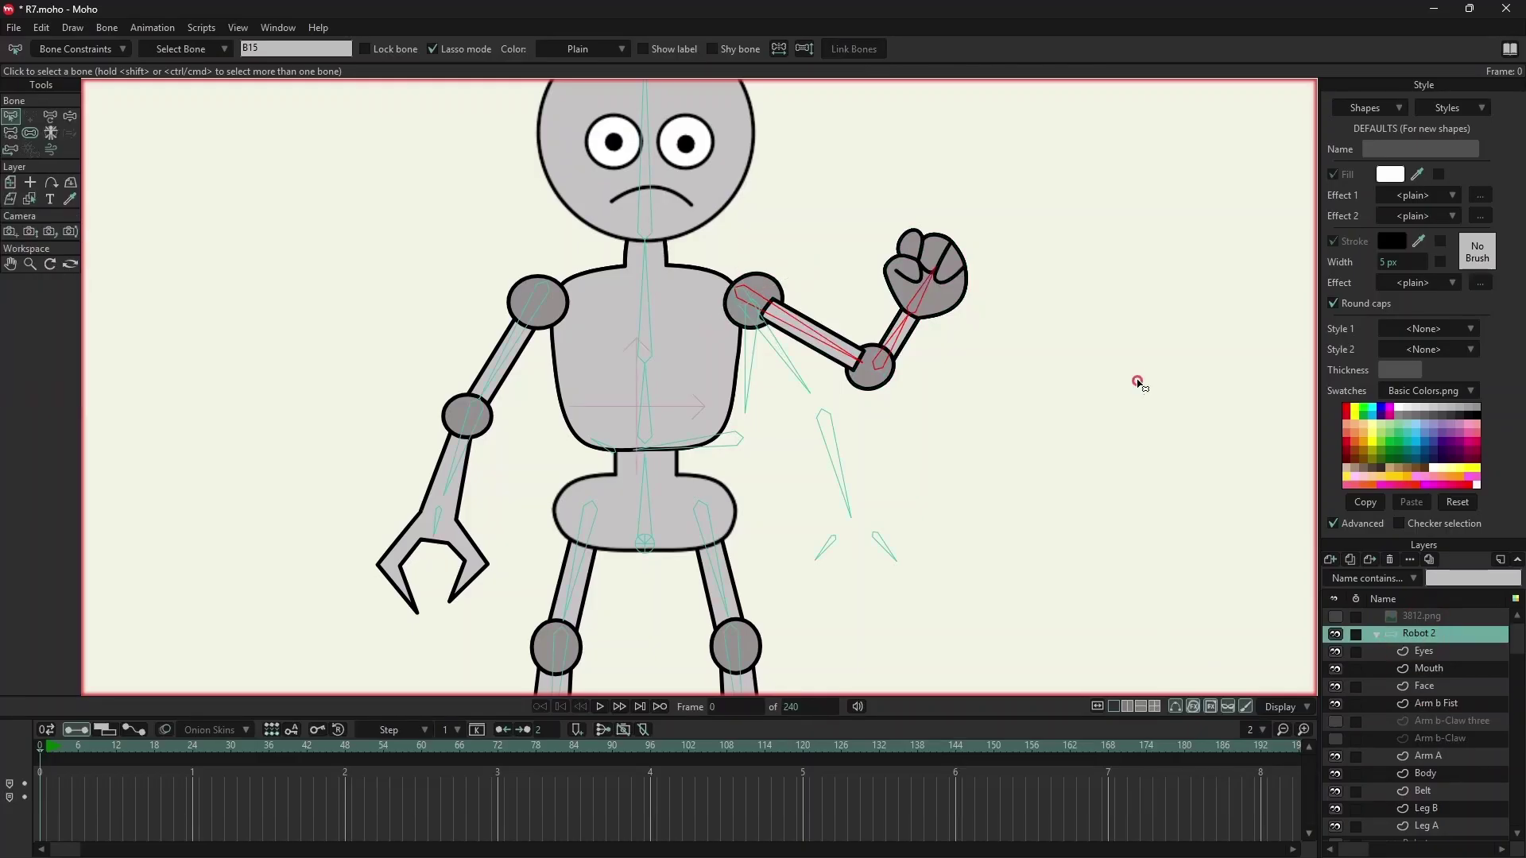
pyautogui.press('Escape')
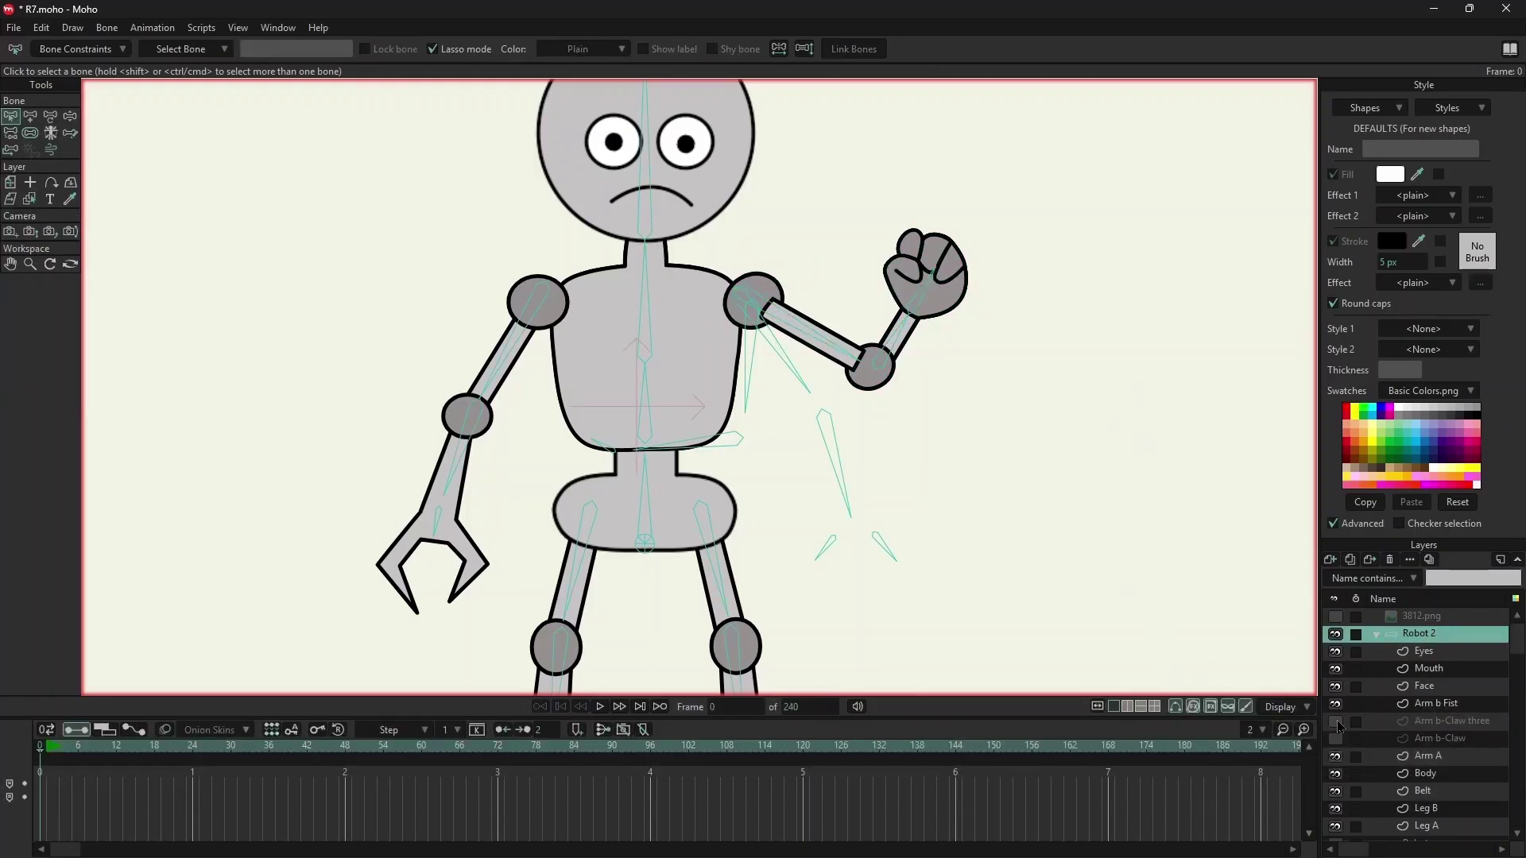
# - Show Arm b-Claw three instead of the fist arm and bind that layer to its upper arm, forearm and claw bones
pyautogui.click(1336, 721)
pyautogui.click(1335, 704)
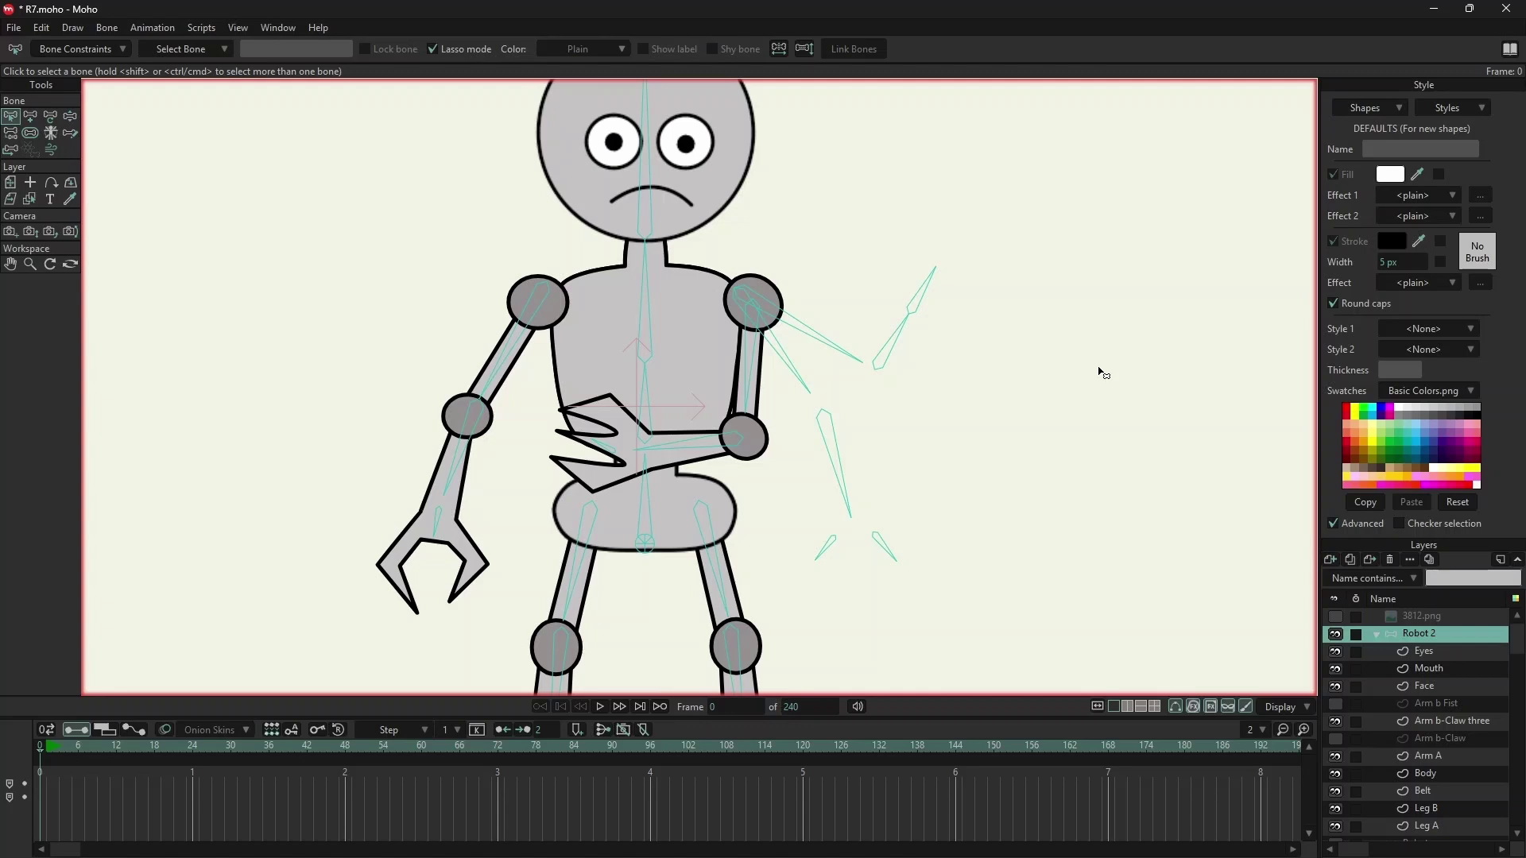
pyautogui.click(755, 347)
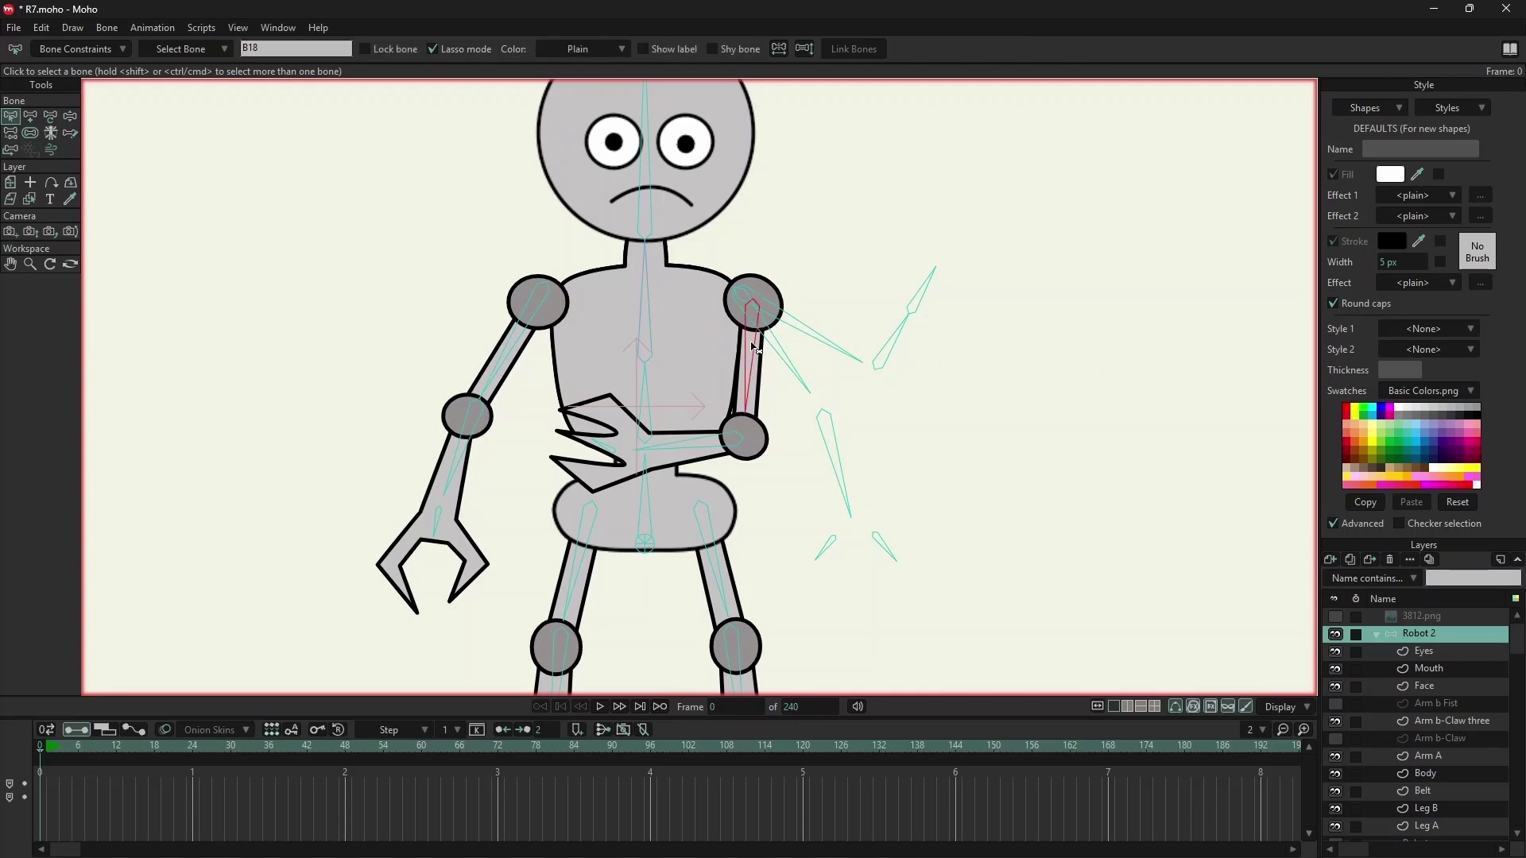
pyautogui.keyDown('shift'); pyautogui.click(698, 444); pyautogui.keyUp('shift')
pyautogui.keyDown('shift'); pyautogui.click(604, 449); pyautogui.keyUp('shift')
pyautogui.click(1453, 726)
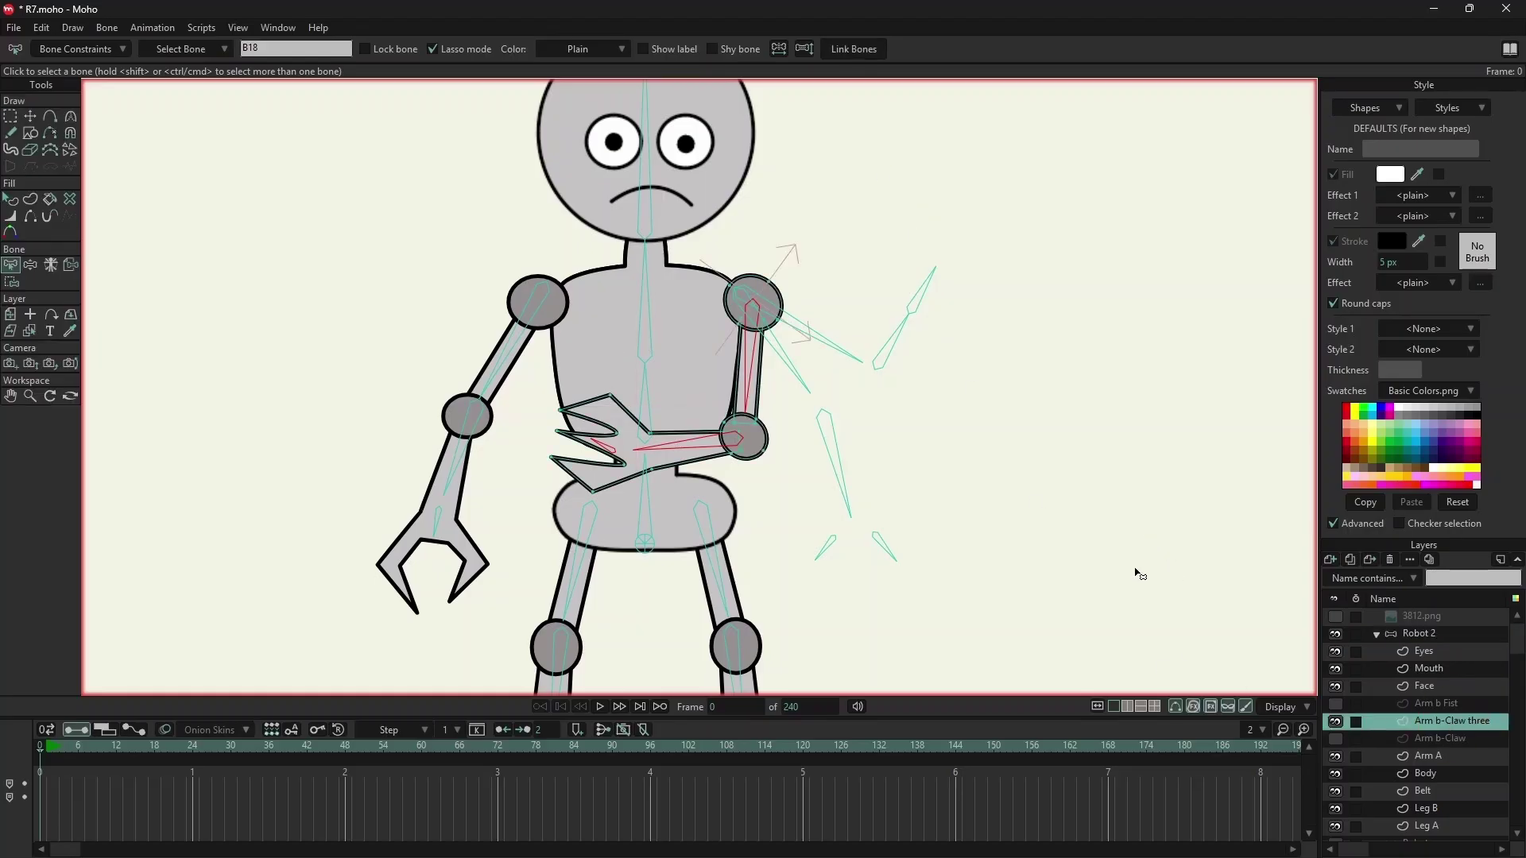
pyautogui.click(858, 52)
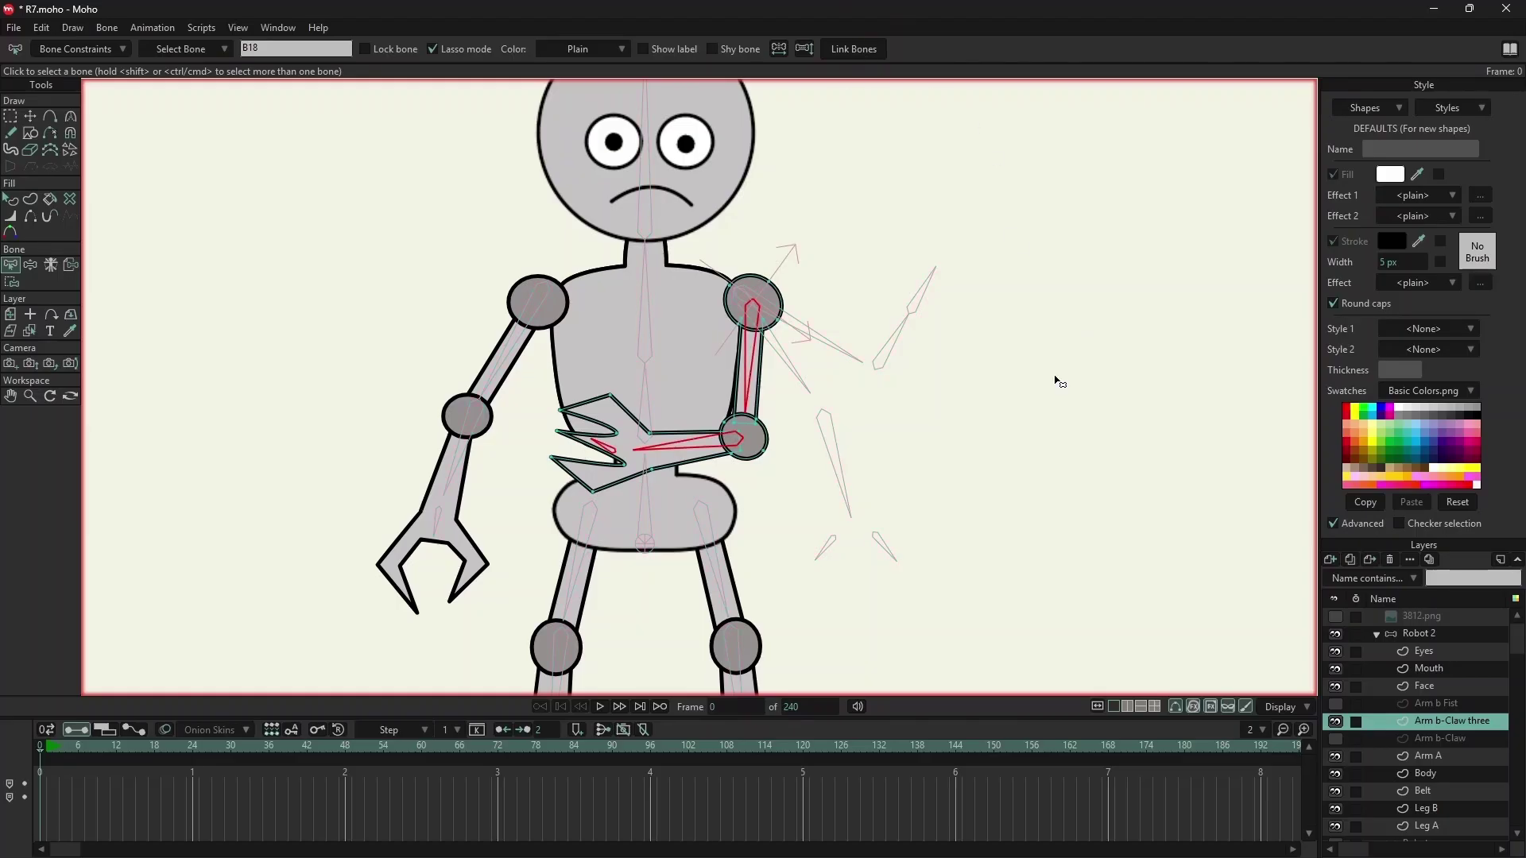
# - Hide the Arm b-Claw three layer and show the Arm b-Claw layer with it selected for binding
pyautogui.click(1335, 721)
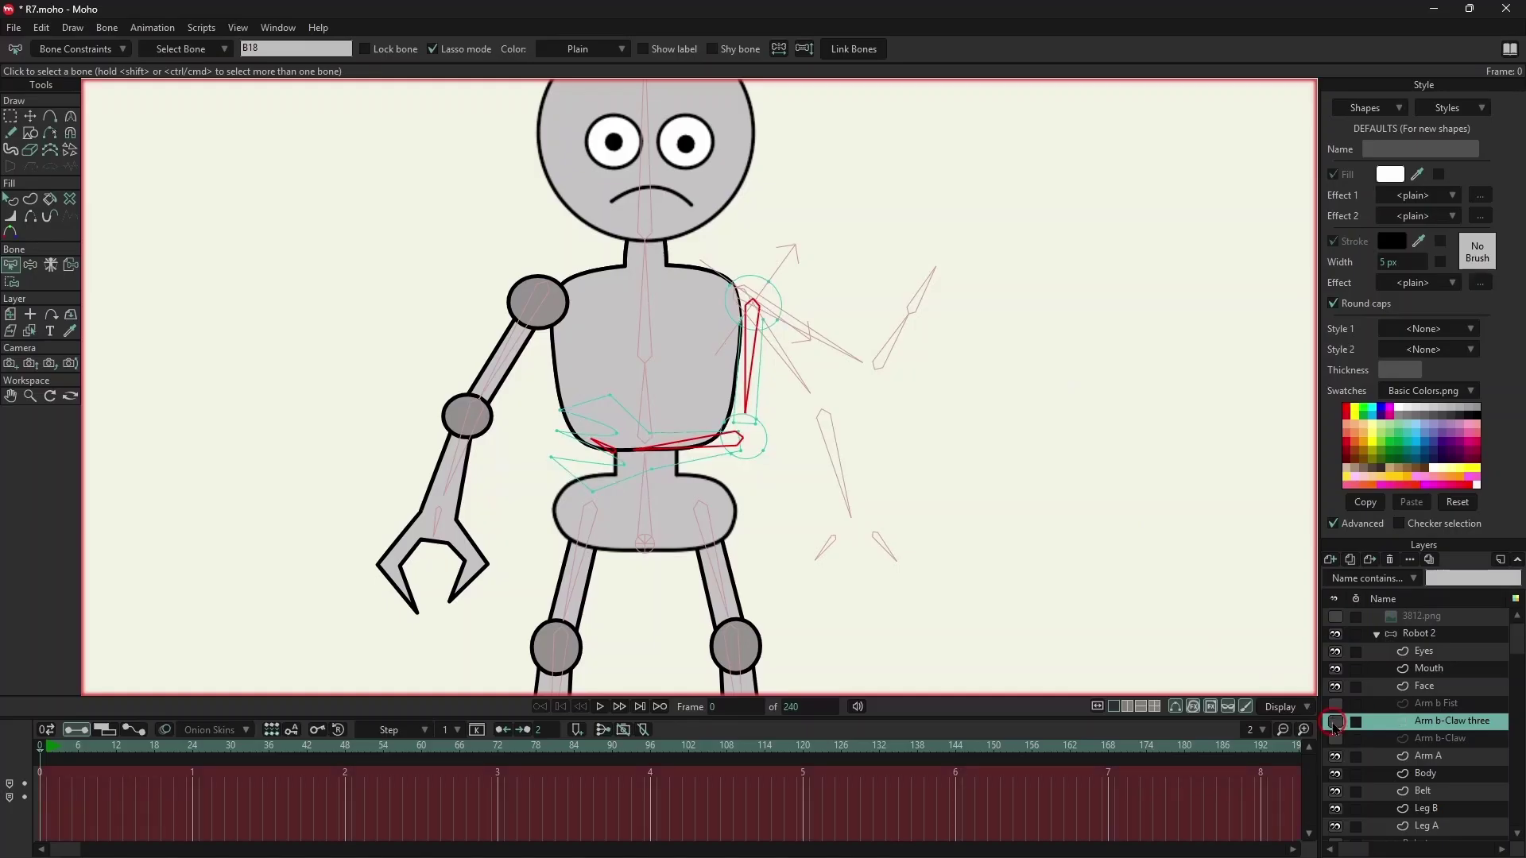
pyautogui.click(1422, 636)
pyautogui.press('Escape')
pyautogui.click(1423, 739)
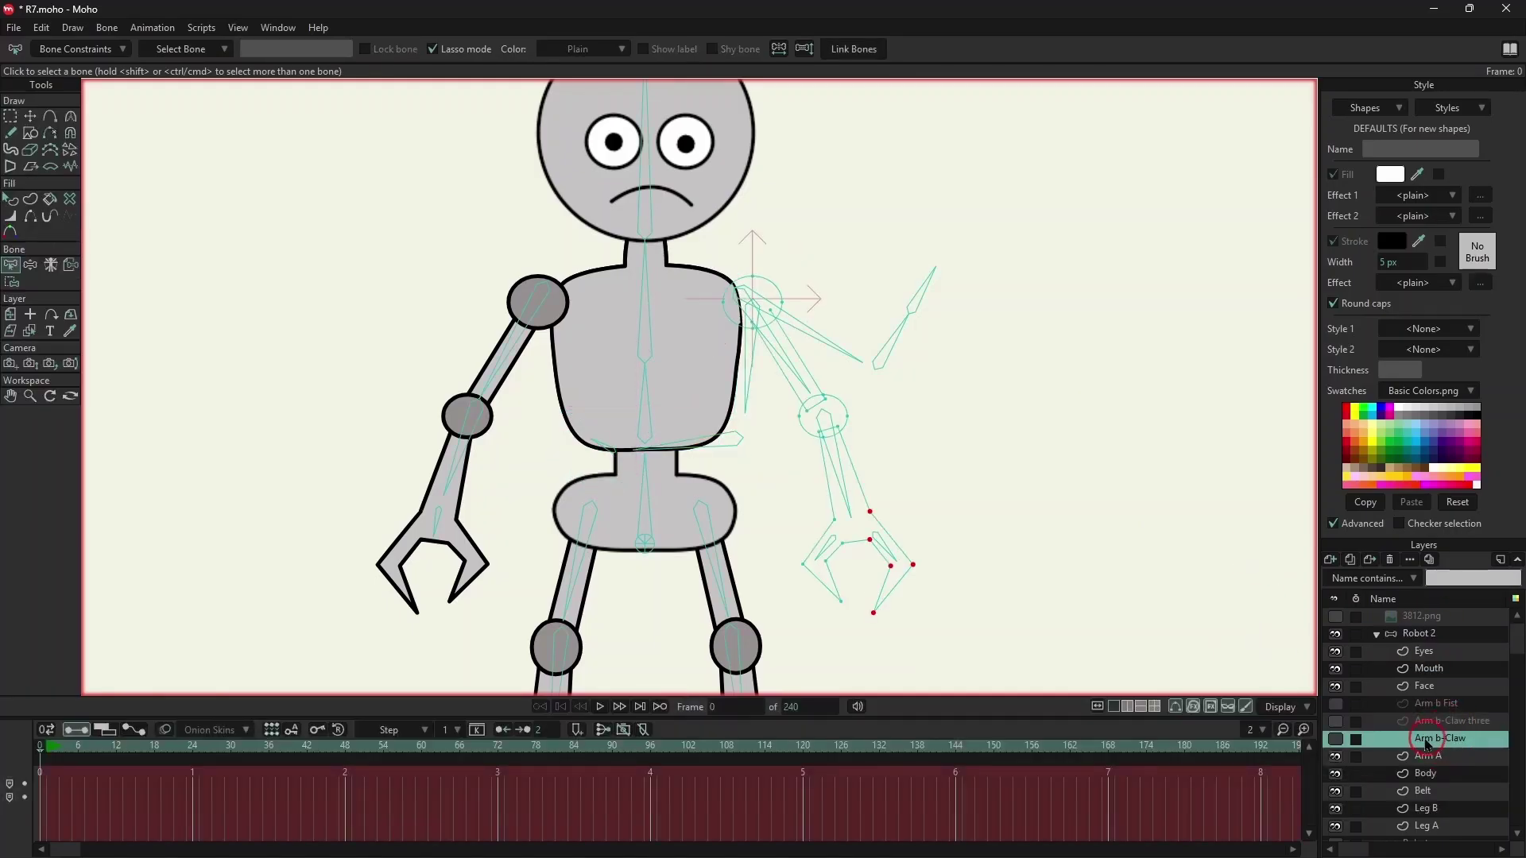
pyautogui.click(1336, 739)
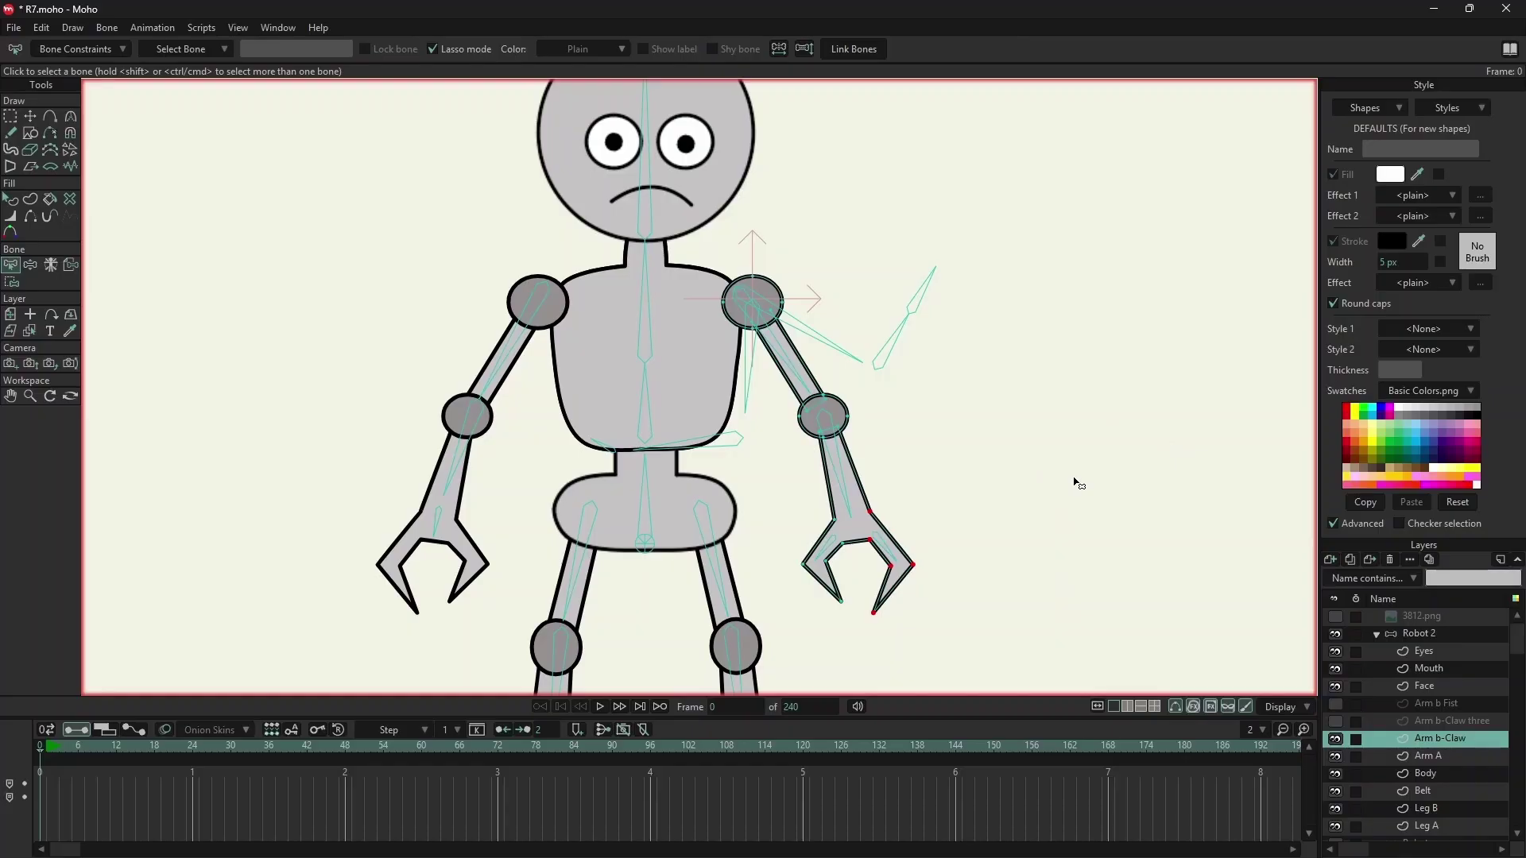
# - Link the Arm b-Claw layer to its own upper arm and forearm bones only
pyautogui.press('Escape')
pyautogui.click(775, 347)
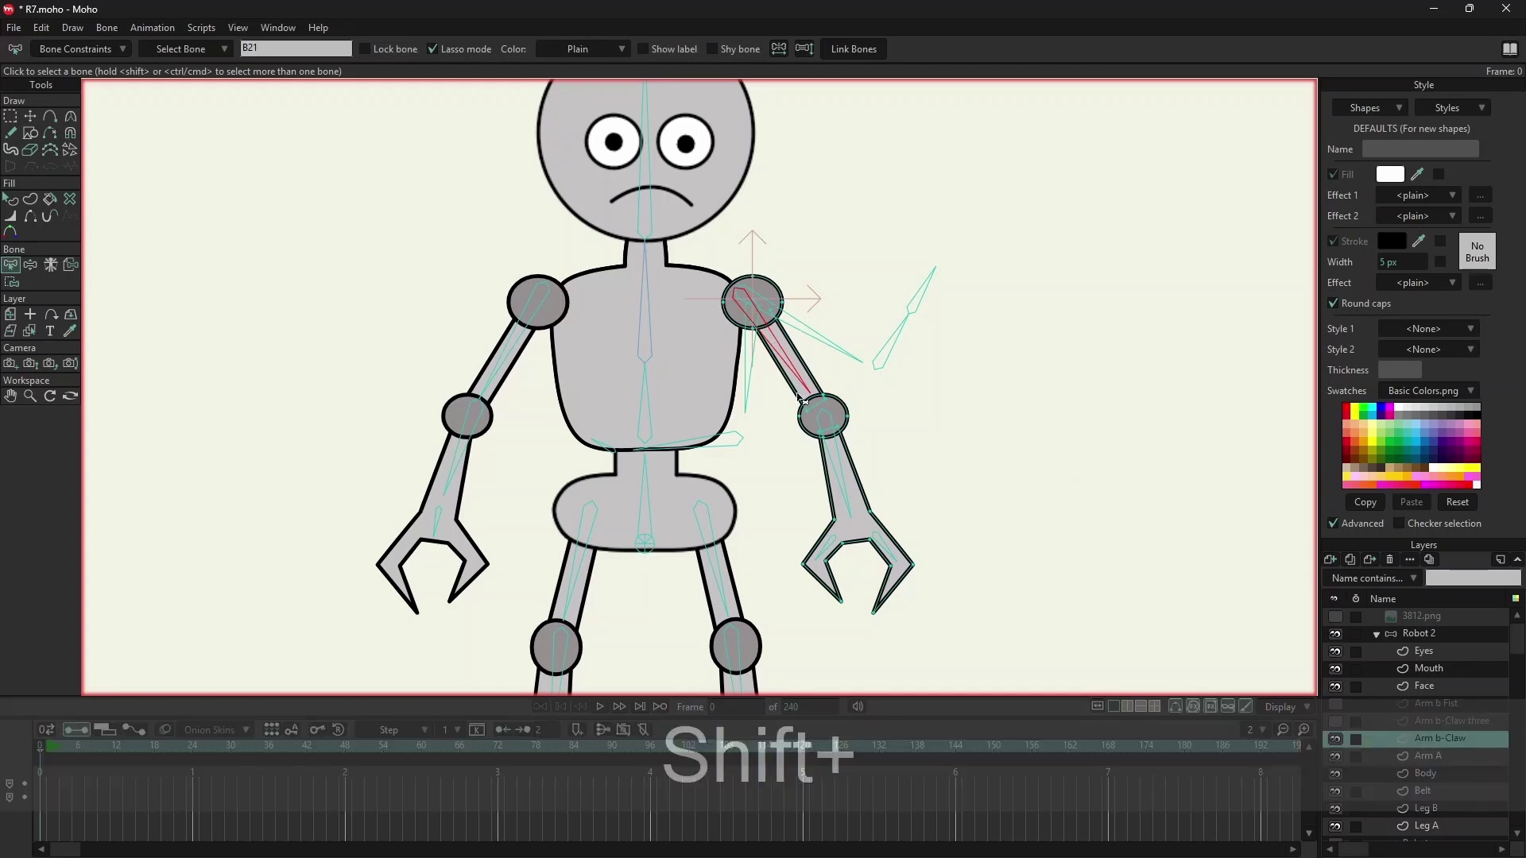
pyautogui.keyDown('shift'); pyautogui.click(827, 427); pyautogui.keyUp('shift')
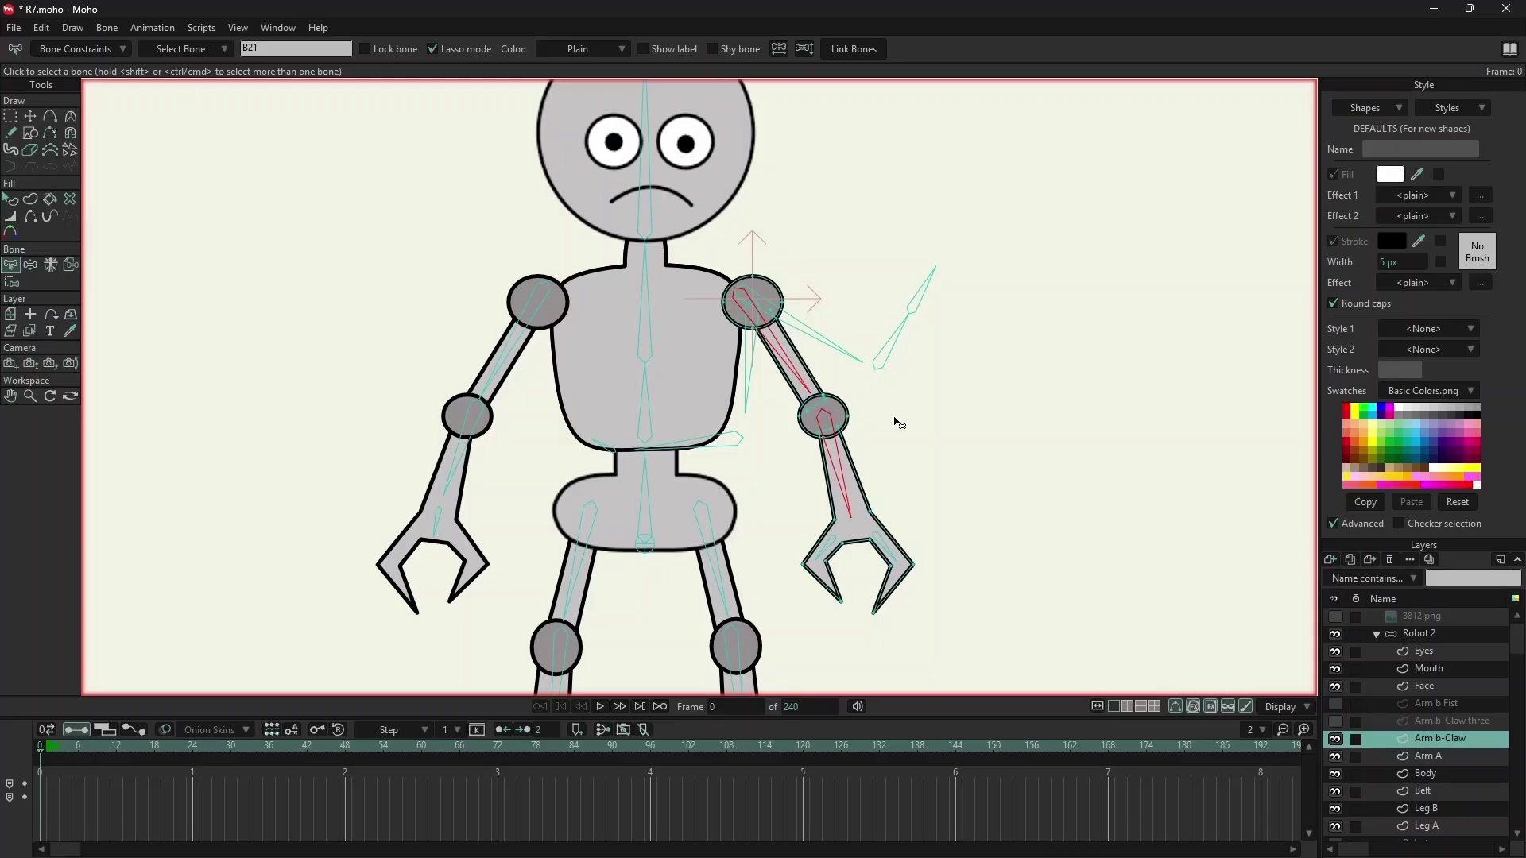
pyautogui.click(865, 52)
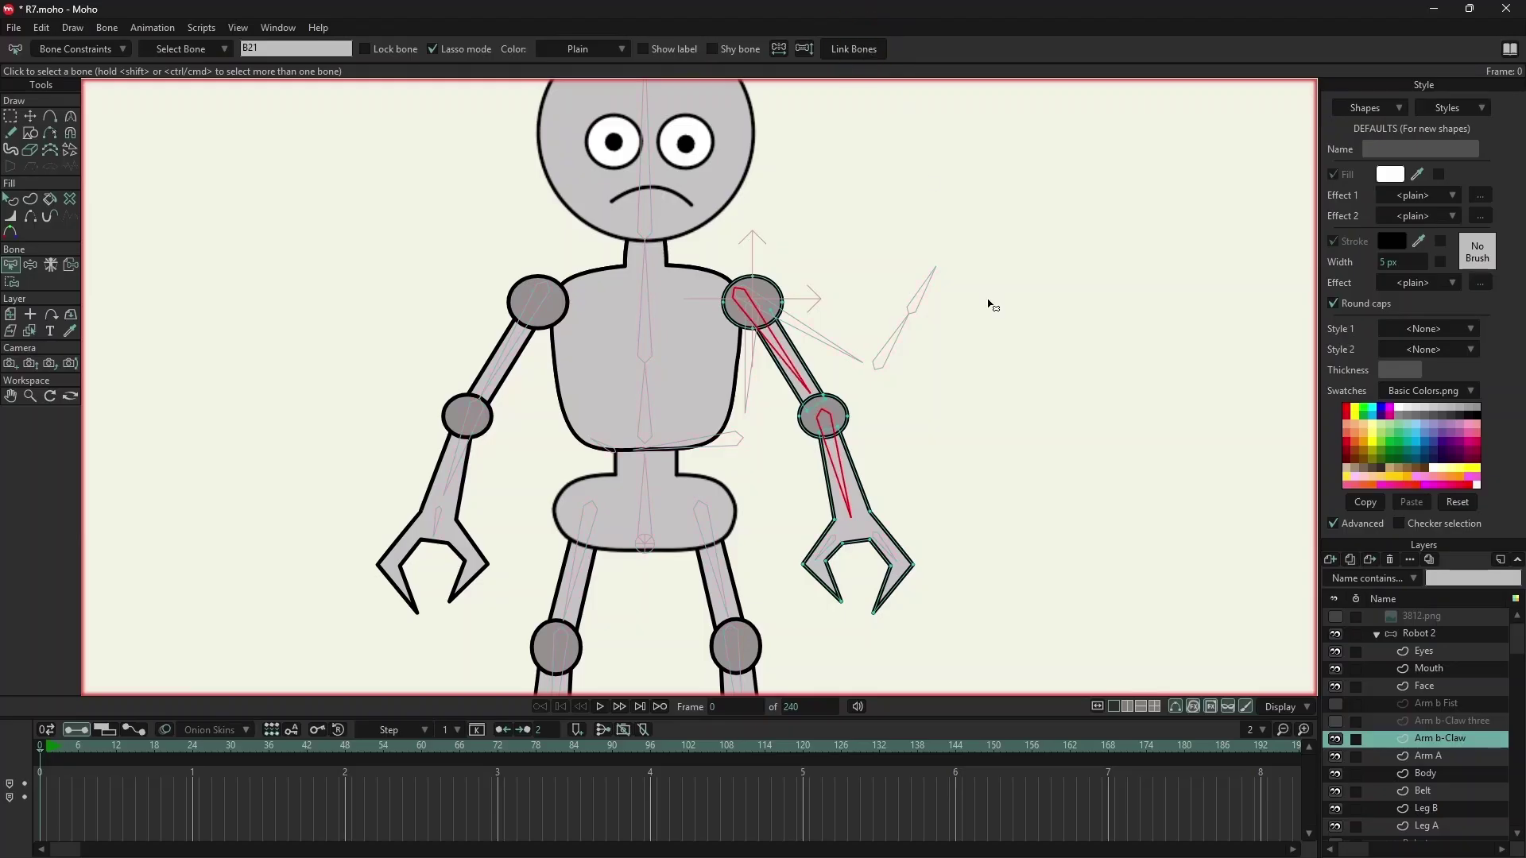
pyautogui.click(988, 437)
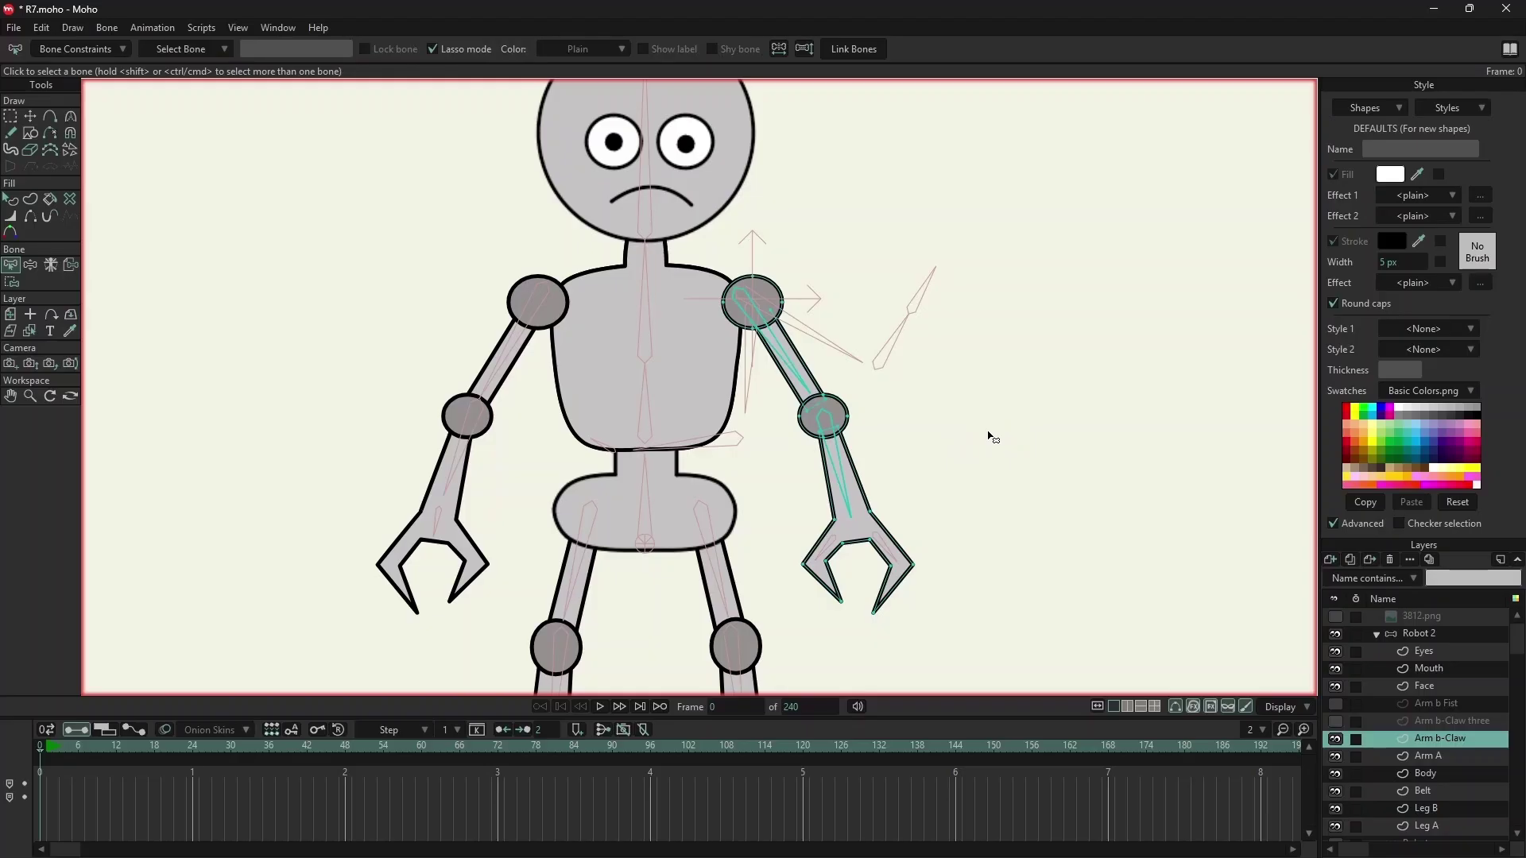
# - Bind the points of each pincer on the Arm b-Claw layer to its own pincer bone
pyautogui.click(11, 282)
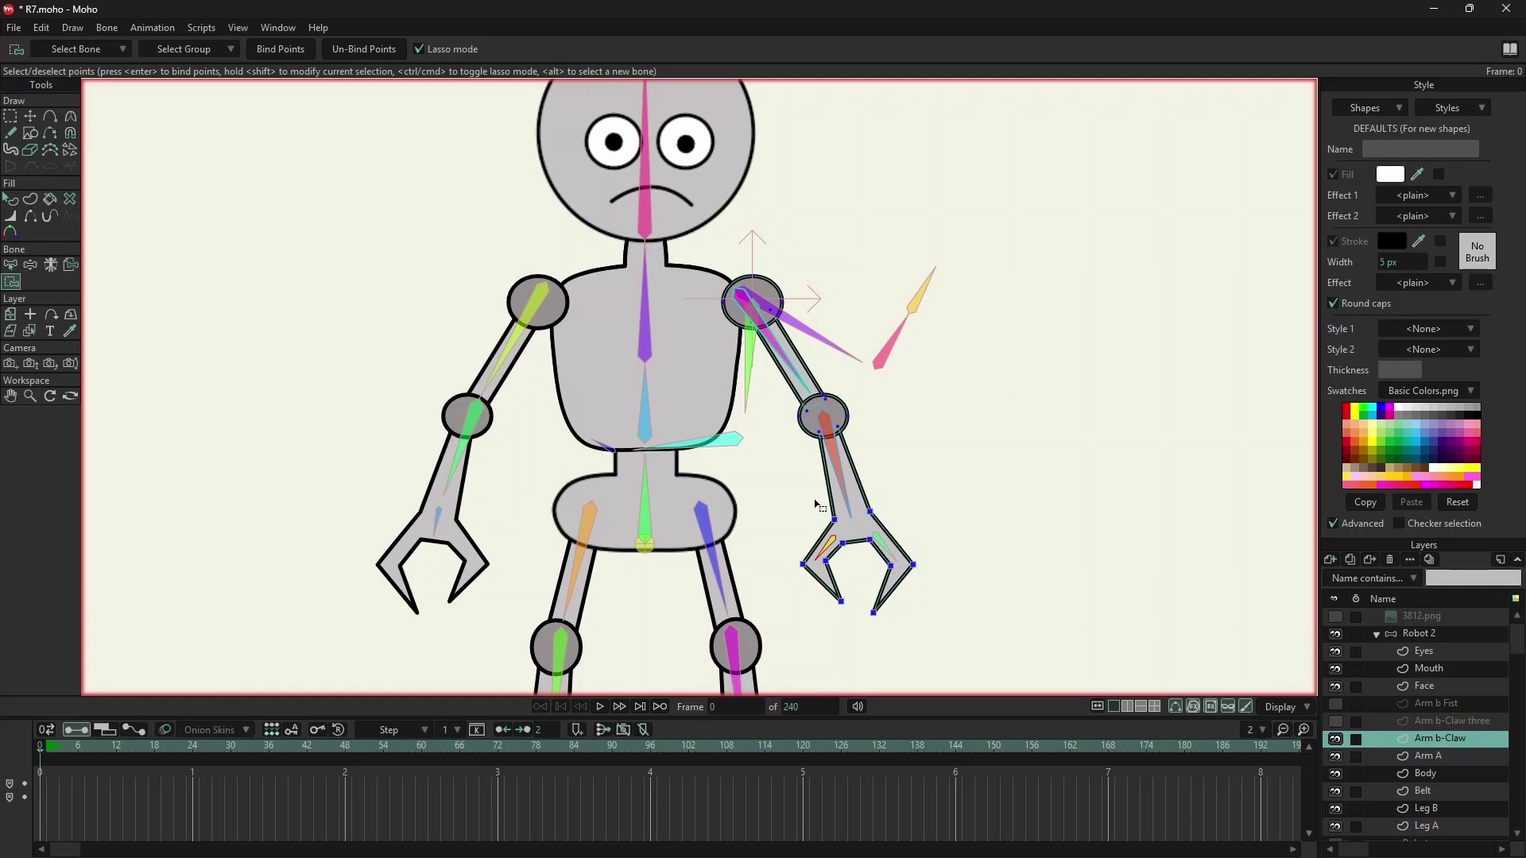
pyautogui.moveTo(813, 502)
pyautogui.mouseDown()
pyautogui.moveTo(771, 576)
pyautogui.moveTo(854, 620)
pyautogui.moveTo(855, 532)
pyautogui.moveTo(818, 504)
pyautogui.mouseUp()
pyautogui.click(282, 51)
pyautogui.keyDown('alt'); pyautogui.click(884, 547); pyautogui.keyUp('alt')
pyautogui.moveTo(882, 483)
pyautogui.mouseDown()
pyautogui.moveTo(859, 618)
pyautogui.moveTo(918, 609)
pyautogui.moveTo(933, 525)
pyautogui.moveTo(881, 485)
pyautogui.mouseUp()
pyautogui.click(280, 50)
pyautogui.press('Escape')
# - Return to the Robot 2 bone layer and show the Arm b-Claw three and Arm b Fist layers alongside Arm b-Claw
pyautogui.click(1421, 634)
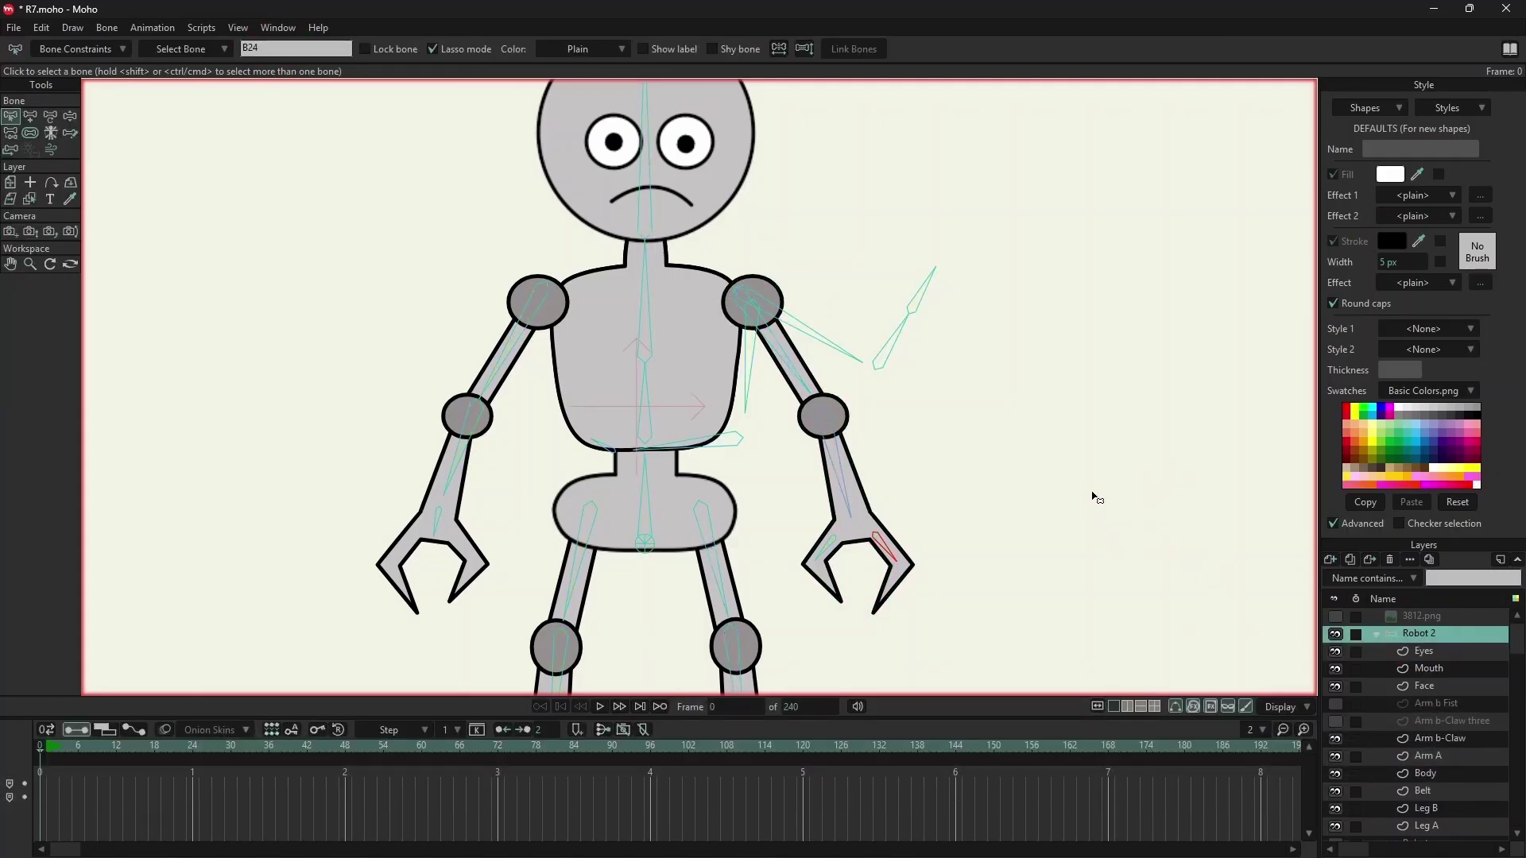
pyautogui.click(1335, 721)
pyautogui.click(1336, 703)
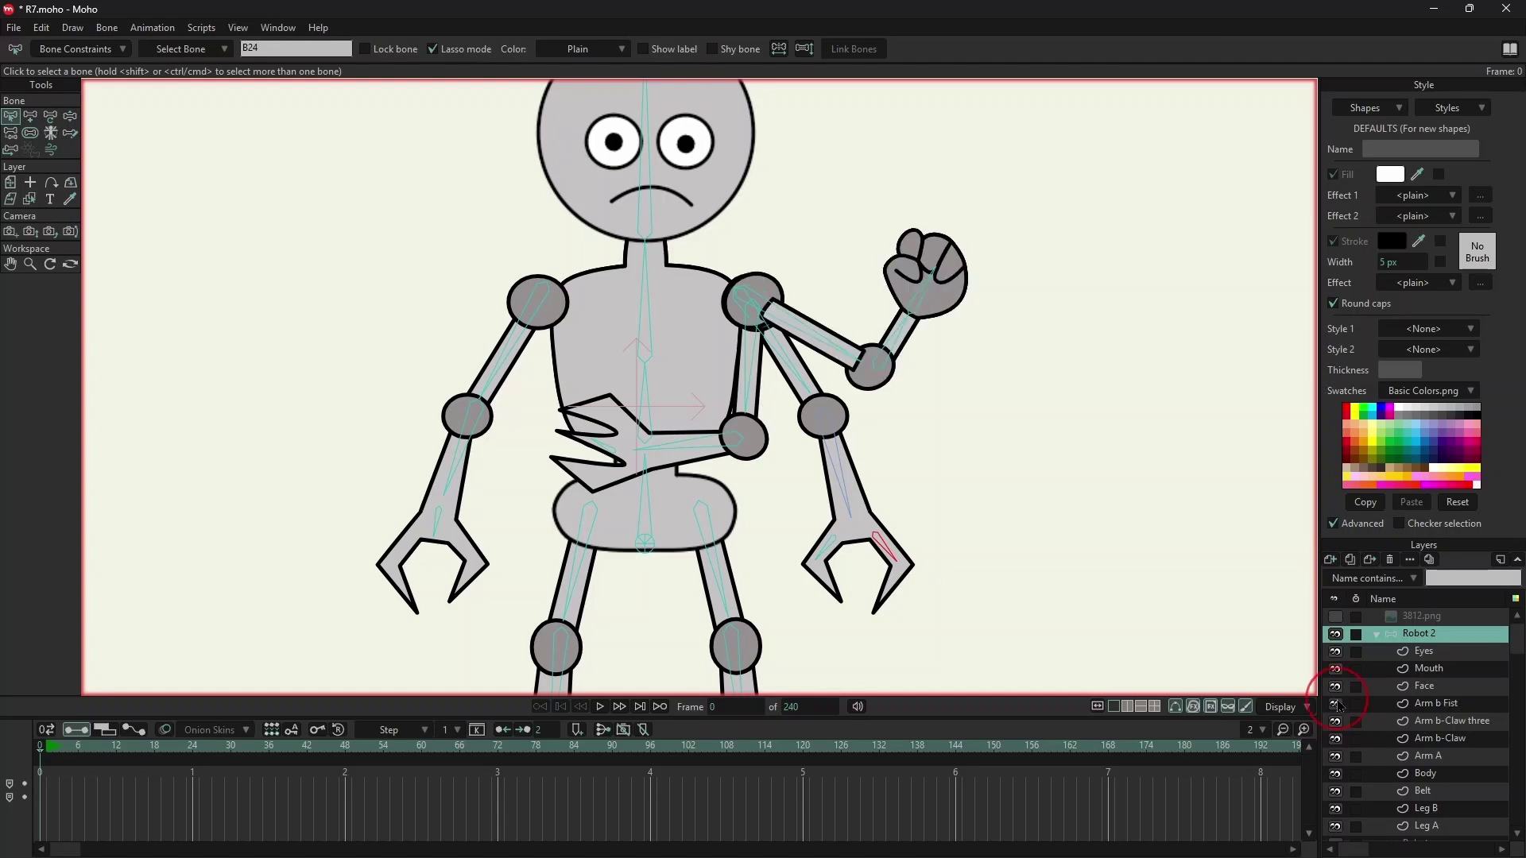
pyautogui.click(1147, 482)
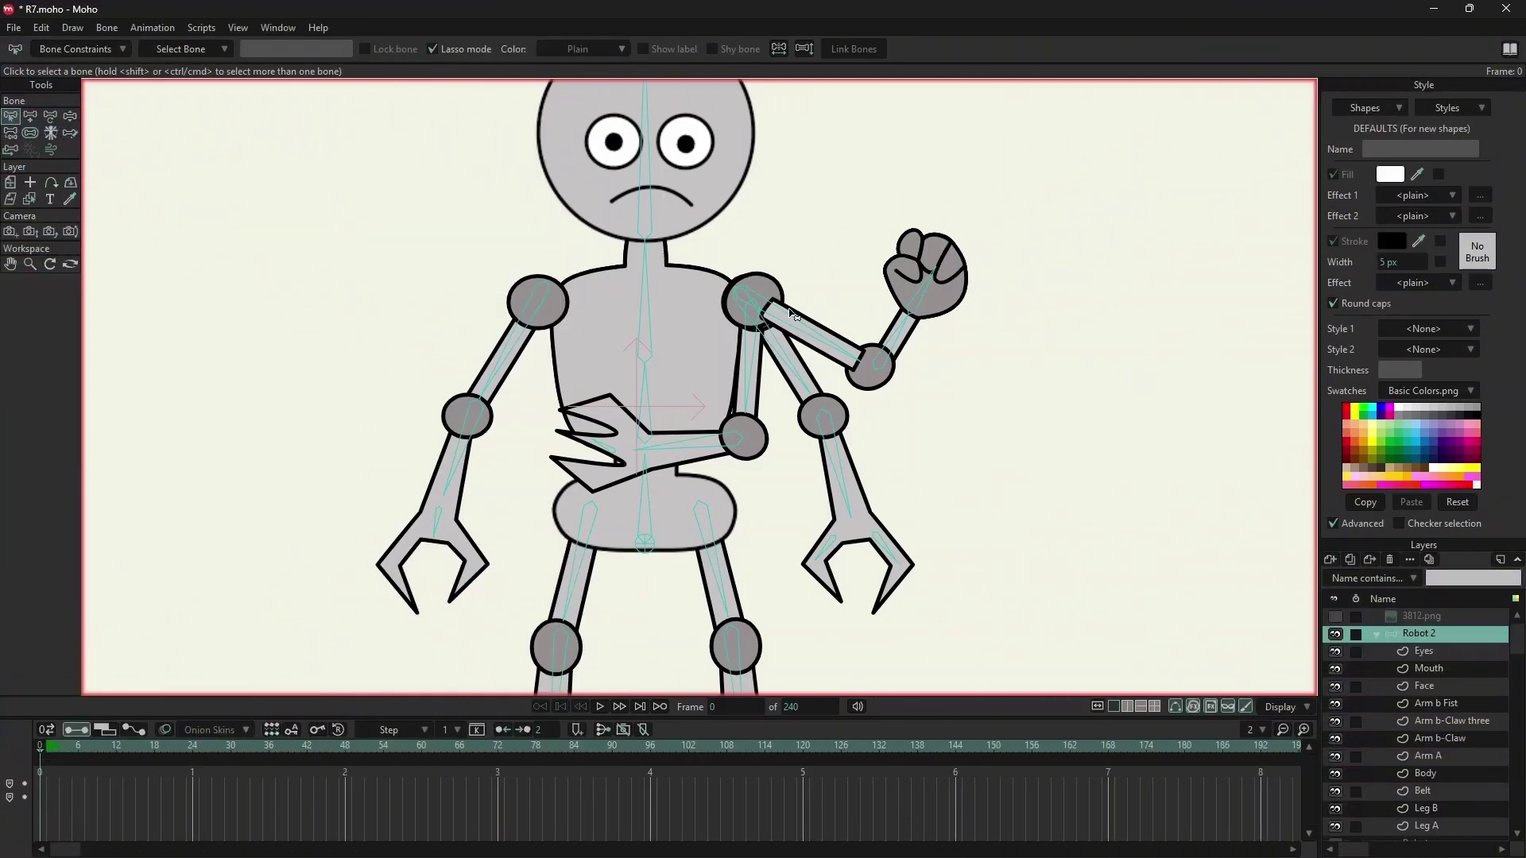
# - Group the upper arm bones of the fist, claw and claw three arms into a Vitruvian group
pyautogui.click(781, 317)
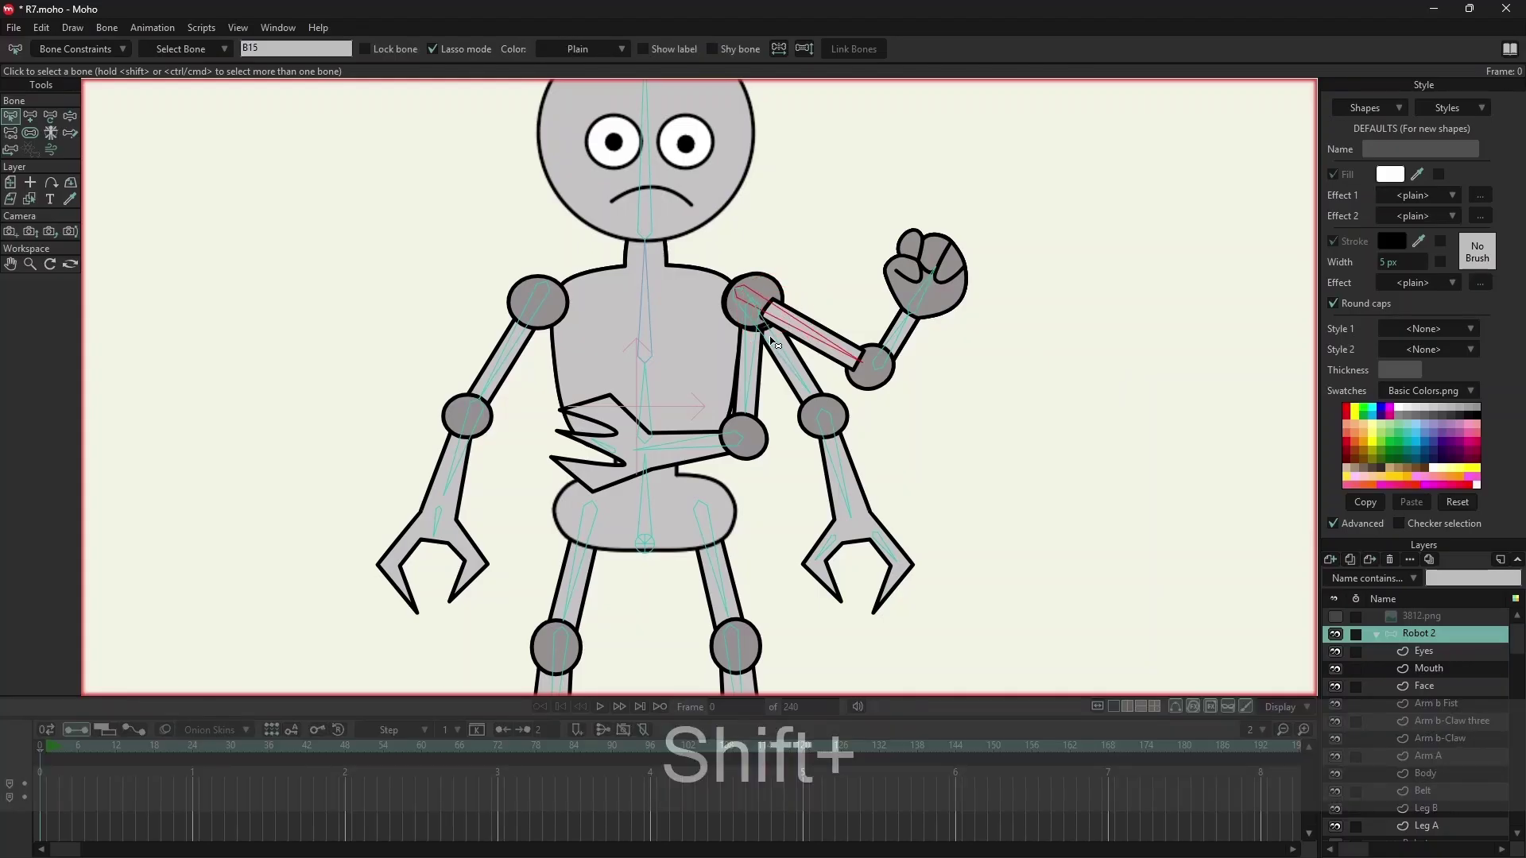
pyautogui.keyDown('shift'); pyautogui.click(773, 343); pyautogui.keyUp('shift')
pyautogui.keyDown('shift'); pyautogui.click(749, 370); pyautogui.keyUp('shift')
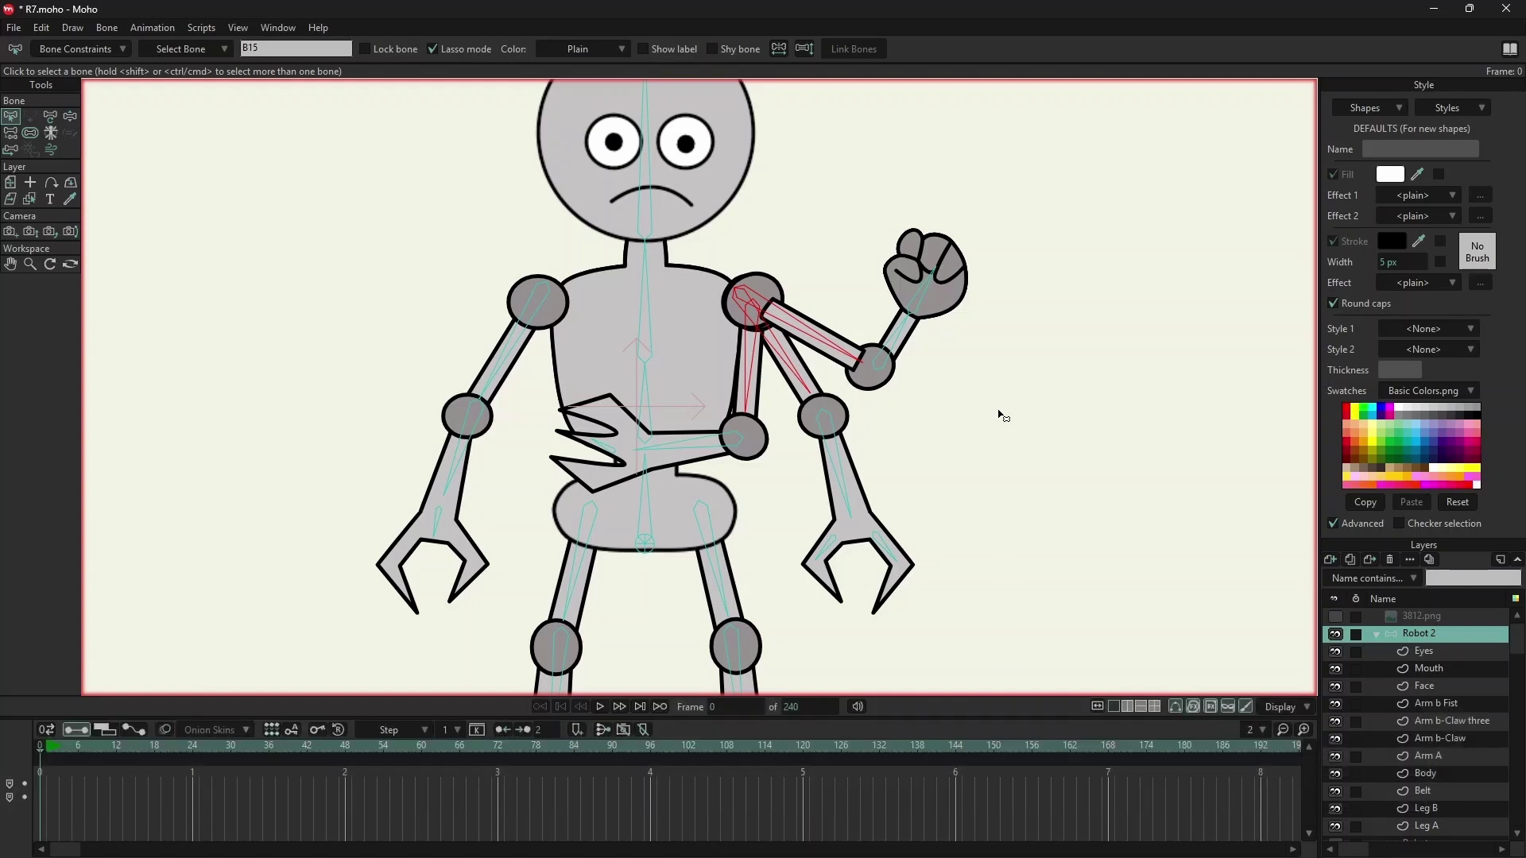
pyautogui.click(51, 133)
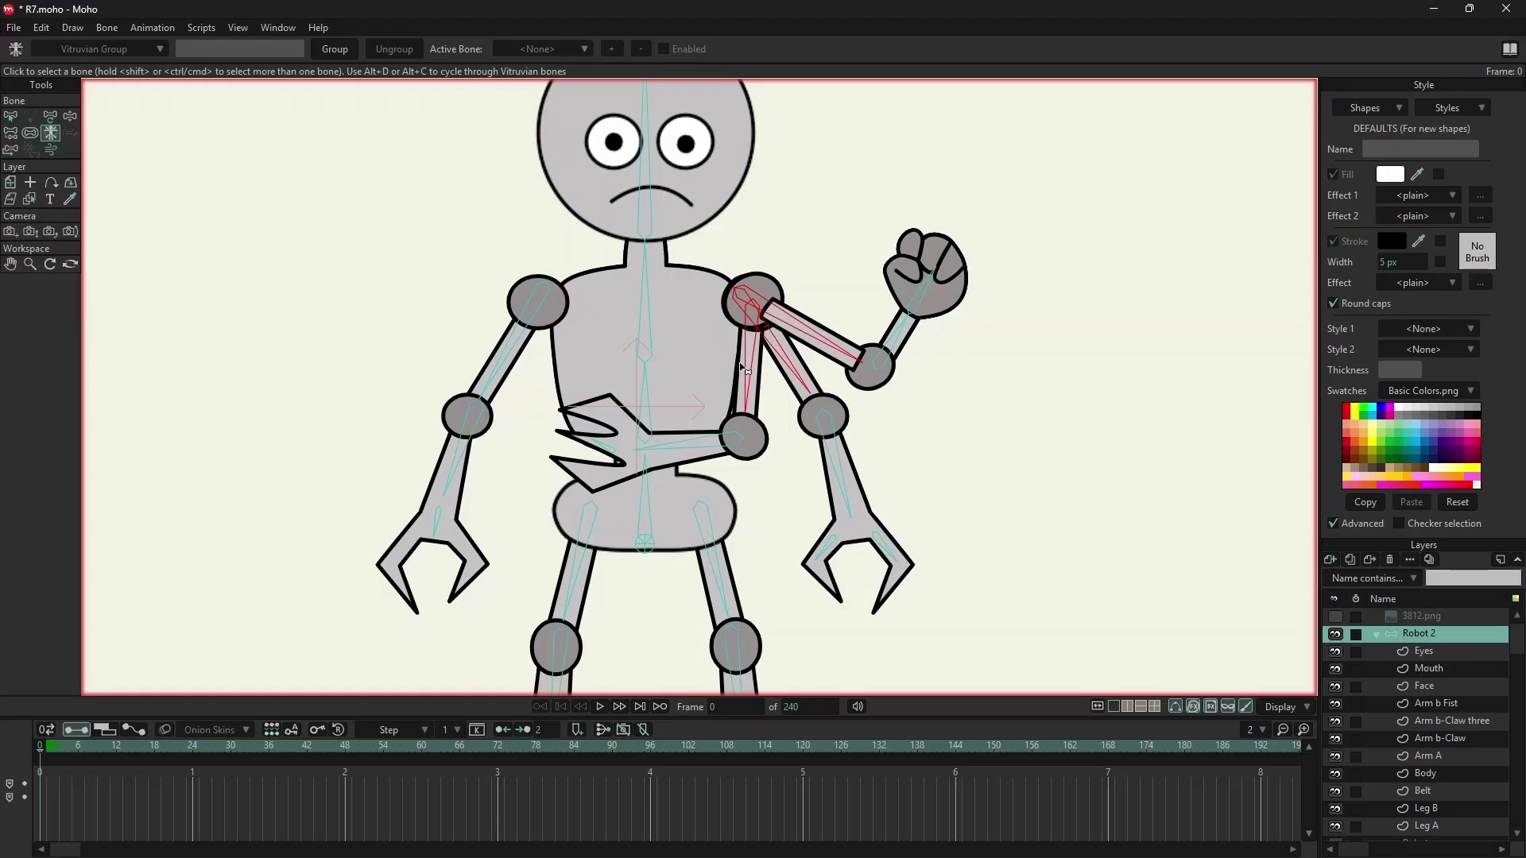
pyautogui.click(334, 49)
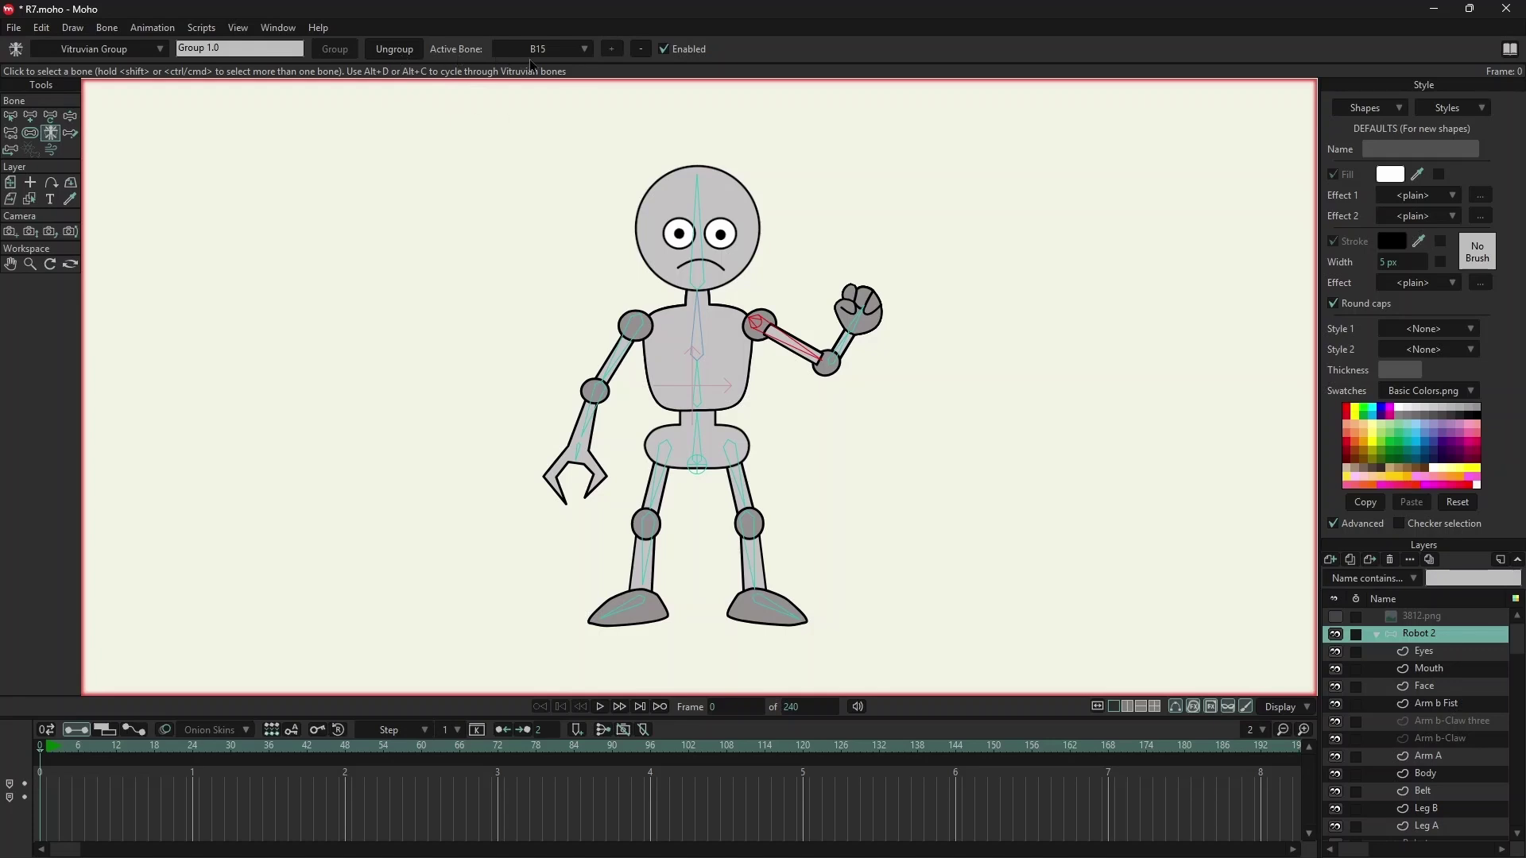
# - Preview each arm variant by making B18, B21 and B15 the active bone of the Vitruvian group
pyautogui.click(586, 52)
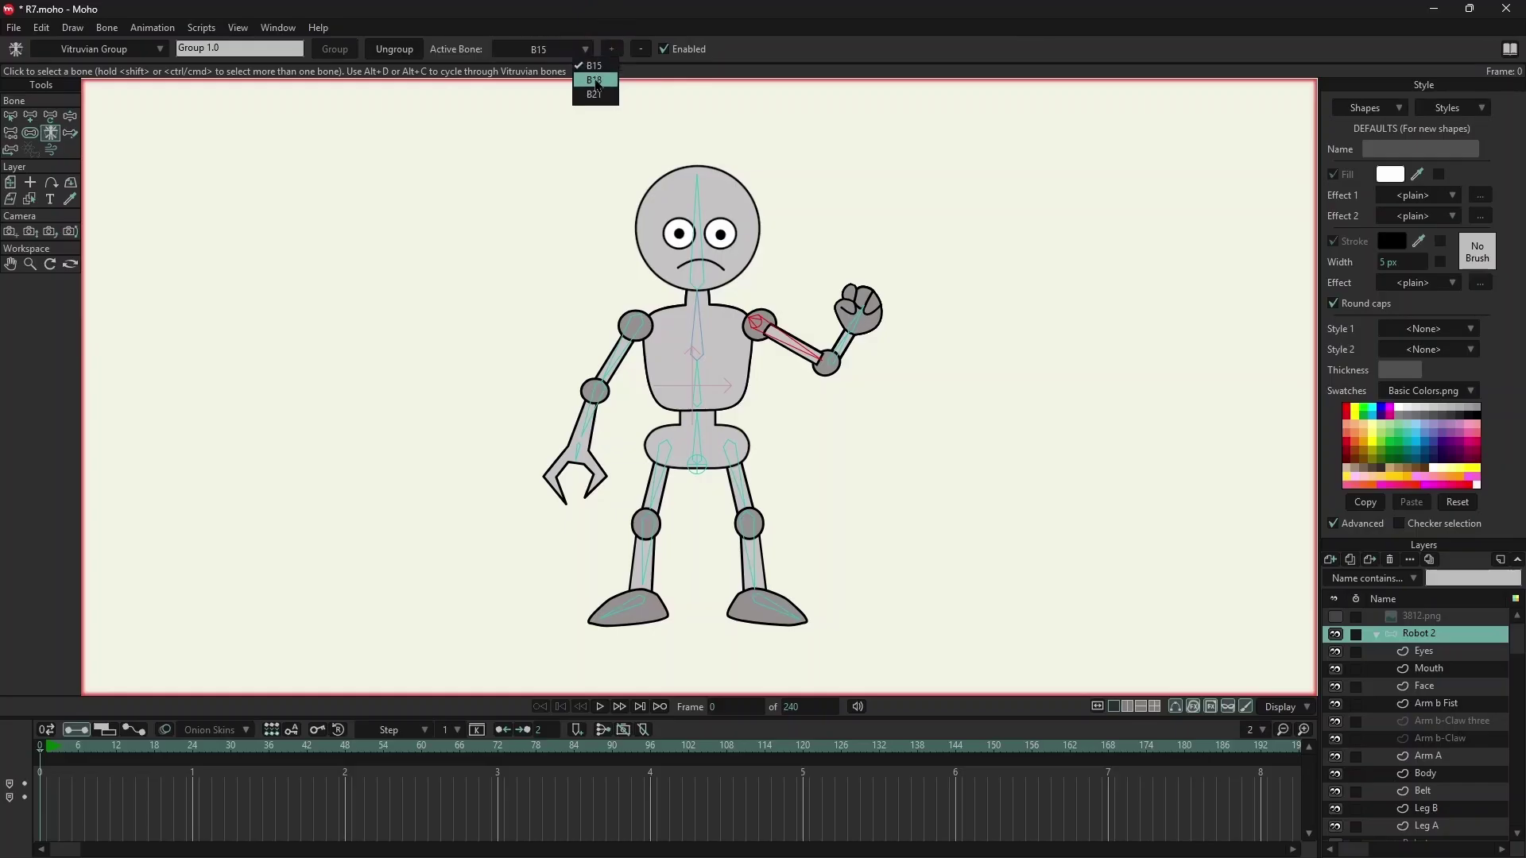
pyautogui.click(595, 85)
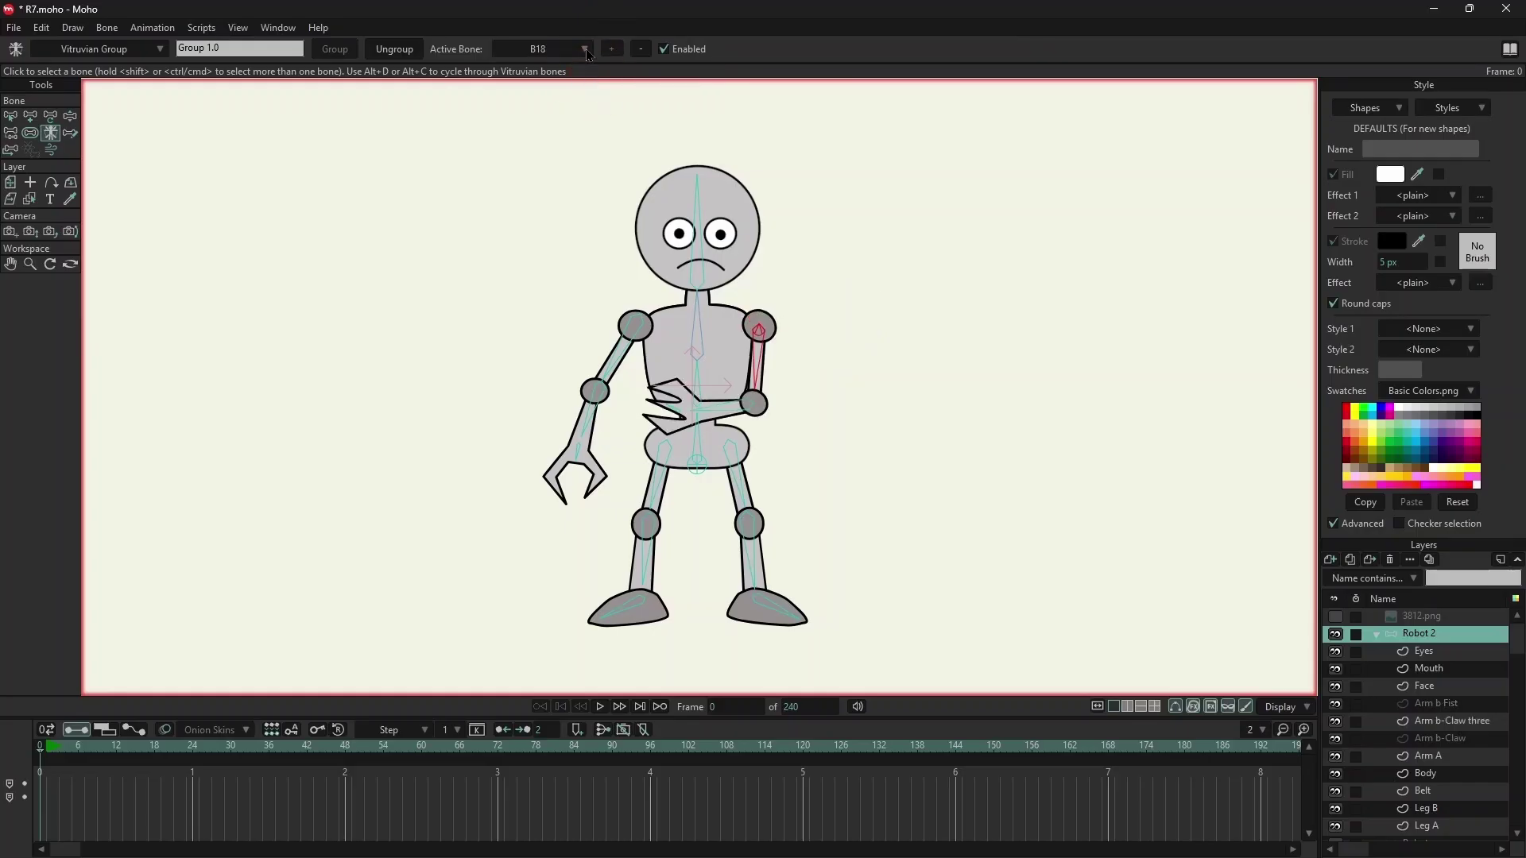
pyautogui.click(586, 53)
pyautogui.click(592, 94)
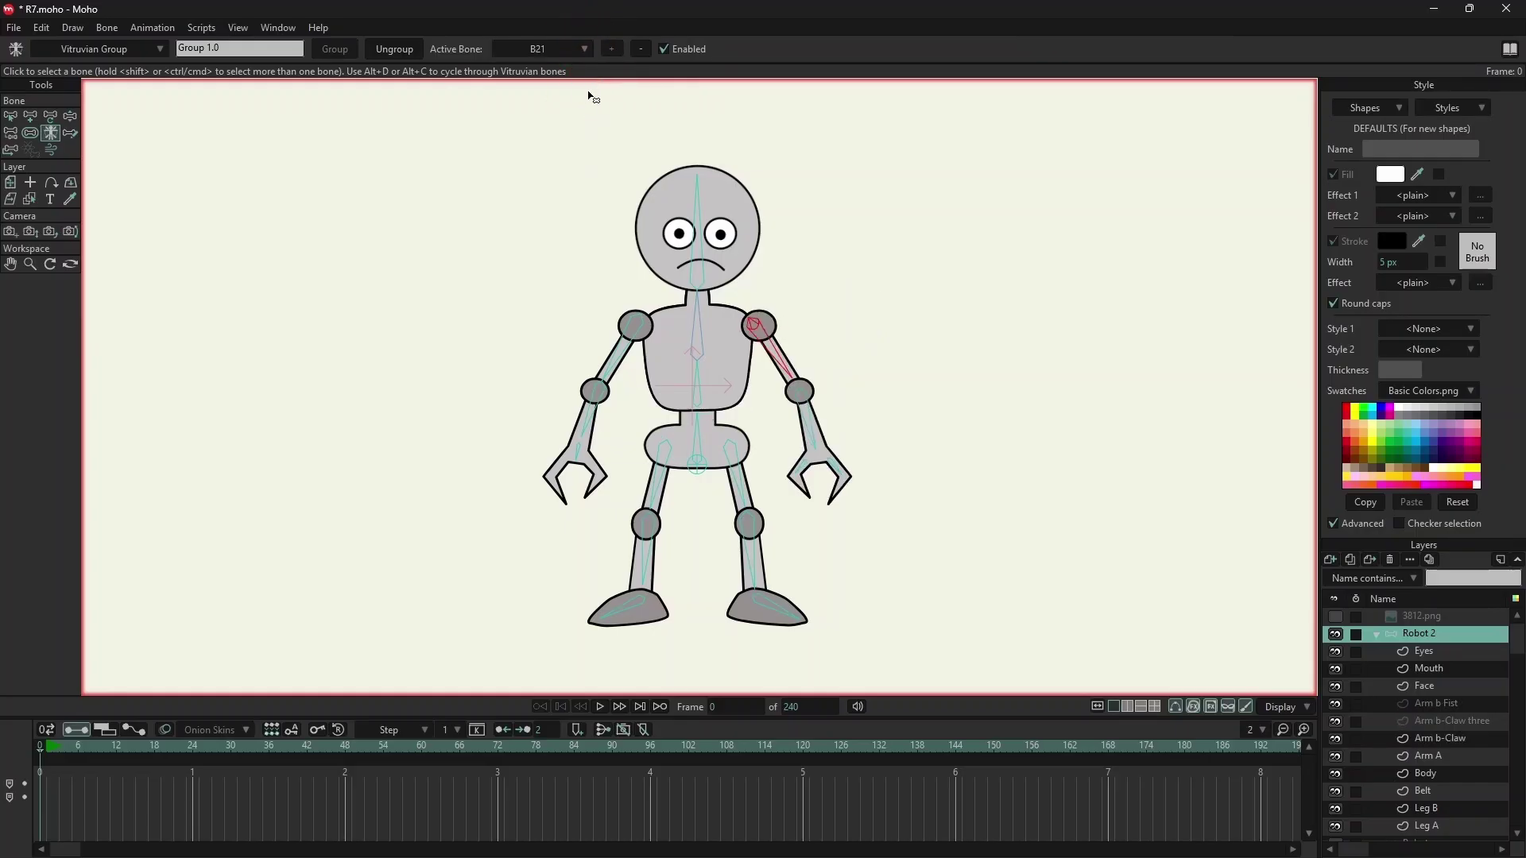
pyautogui.click(586, 52)
pyautogui.click(588, 84)
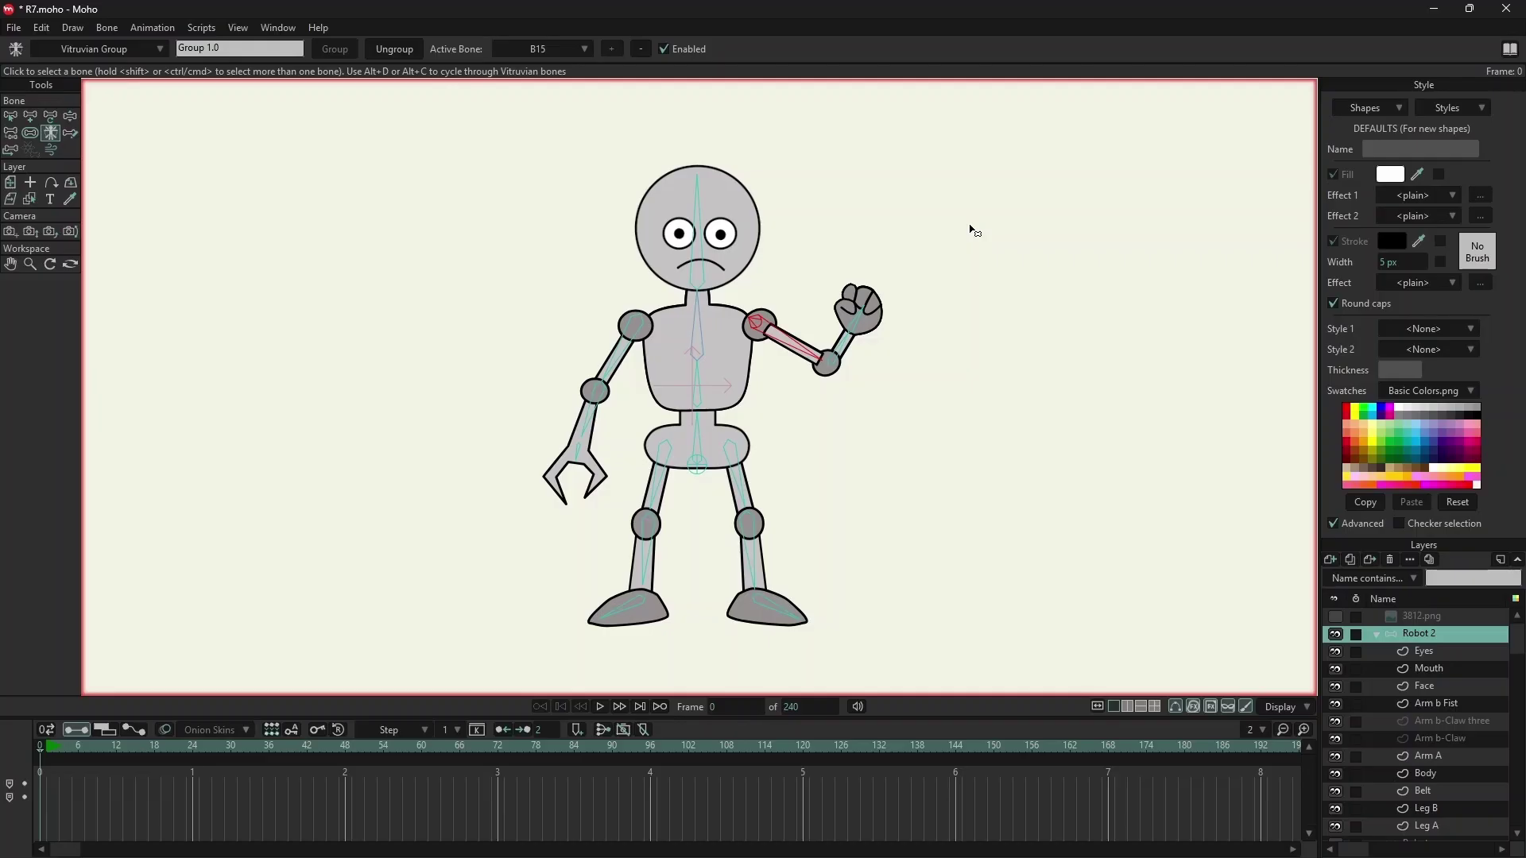
# - Cycle repeatedly through the Vitruvian bones to check the arm swap, ending on the claw arm
pyautogui.hotkey('alt', 'c')
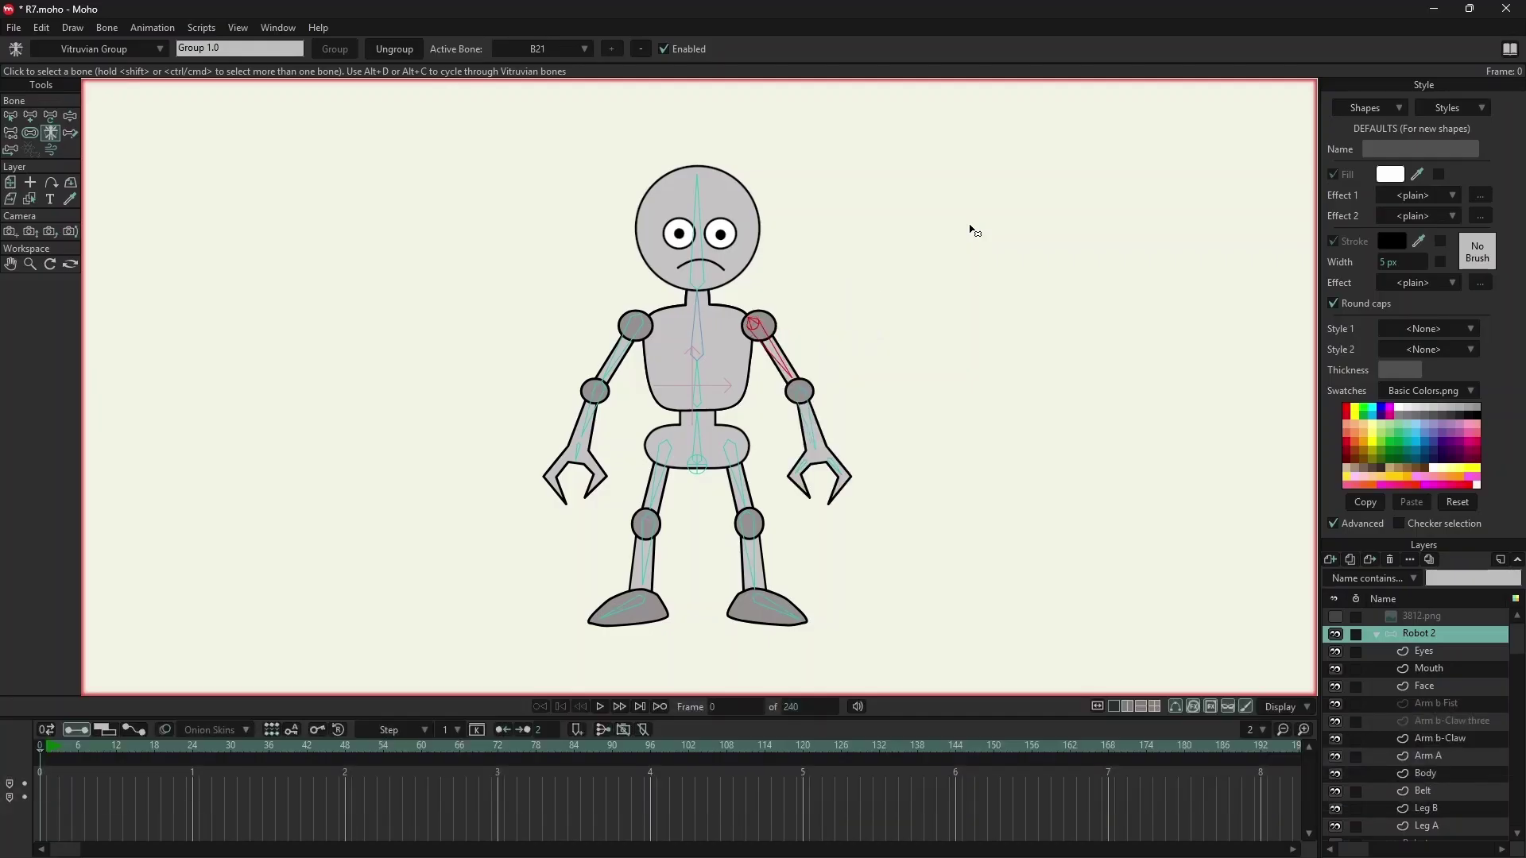
pyautogui.hotkey('alt', 'c')
pyautogui.hotkey('alt', 'c')
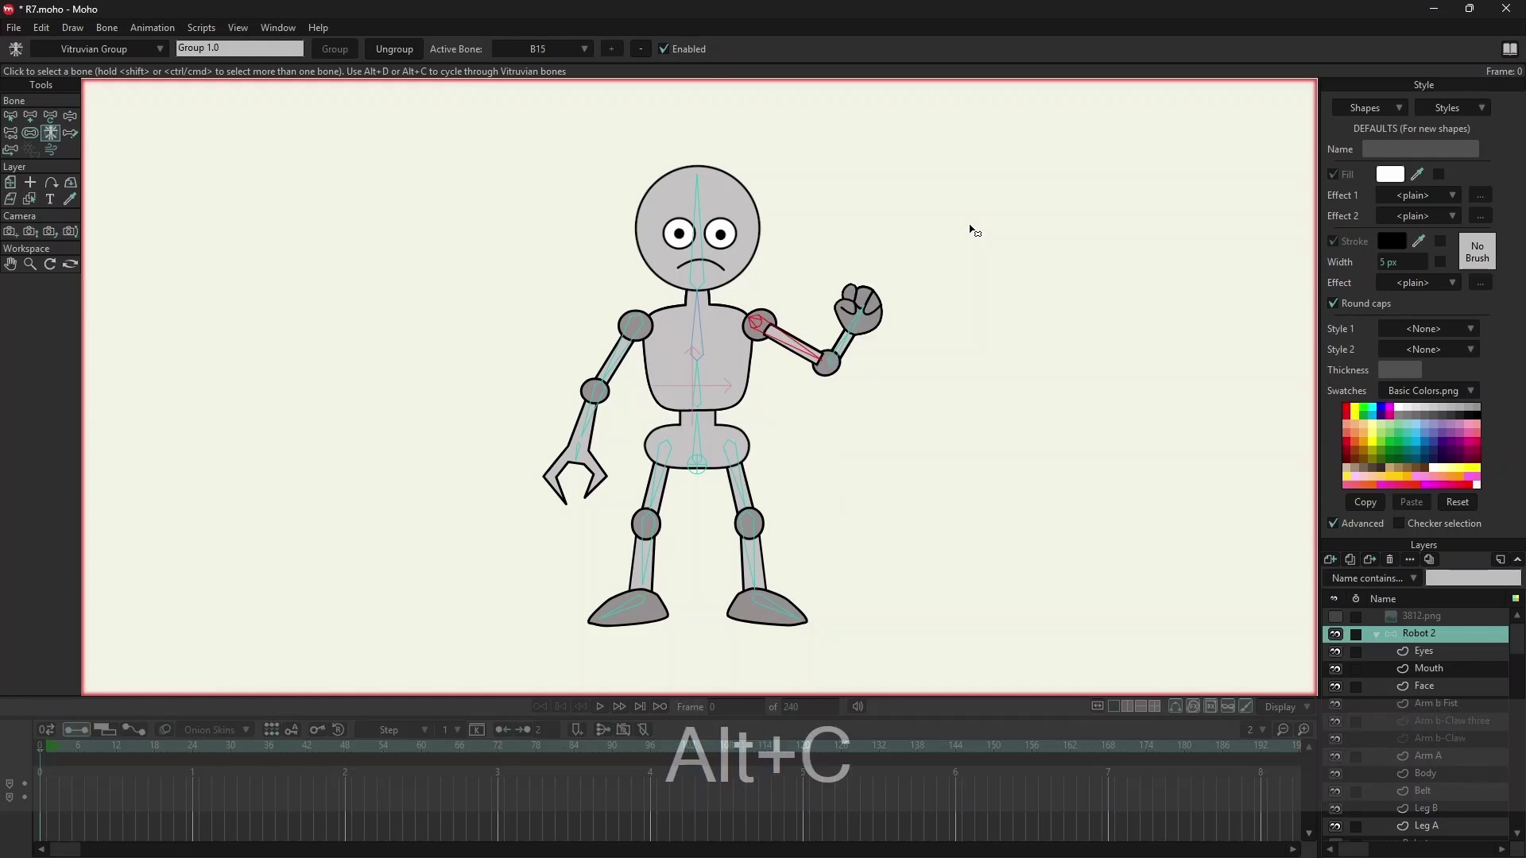
pyautogui.hotkey('alt', 'c')
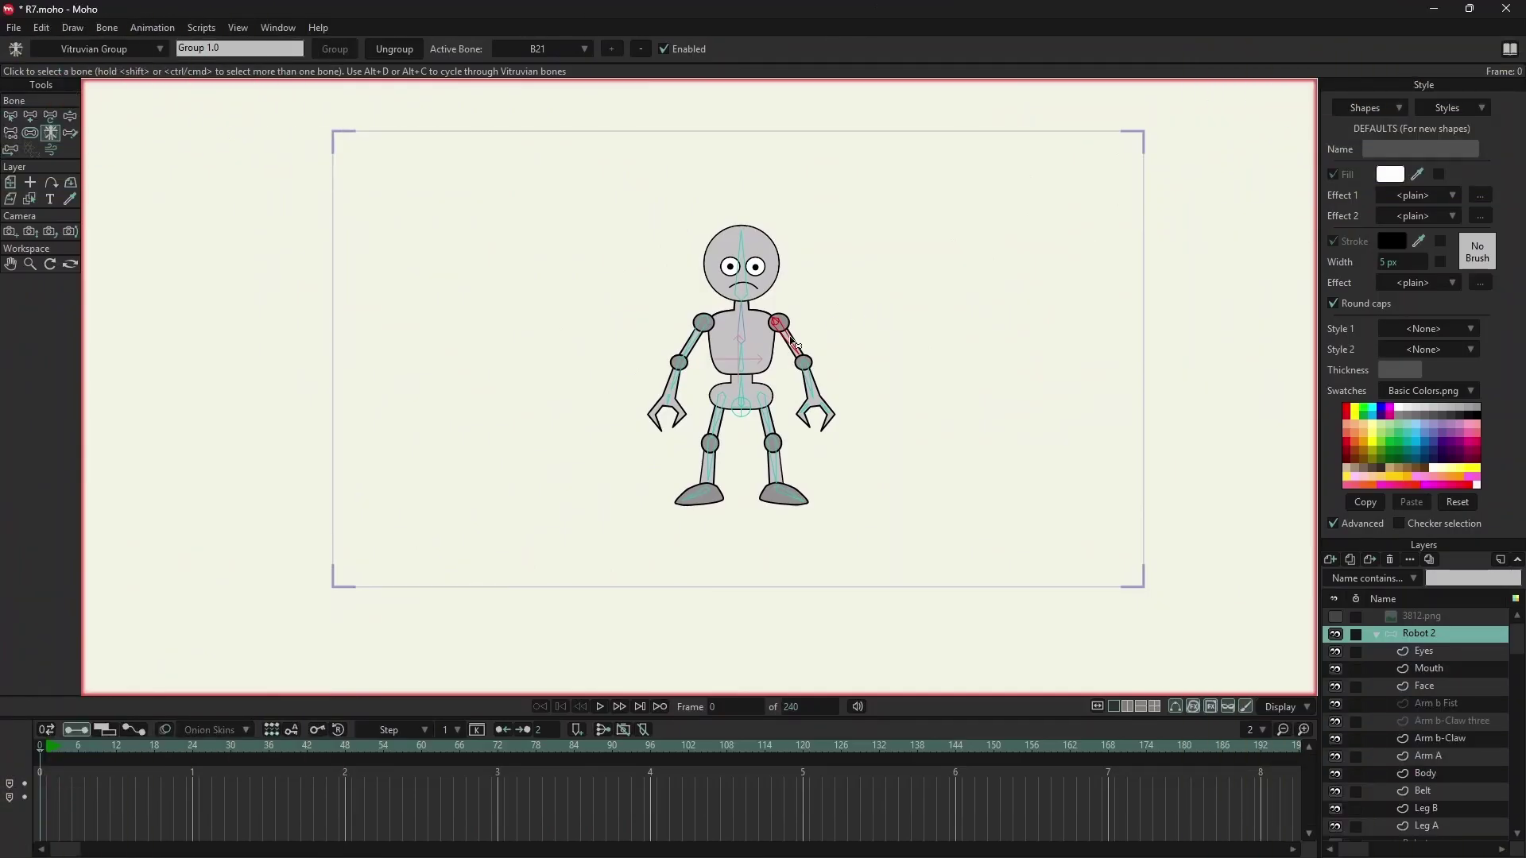
# - Test the claw arm's movement with Manipulate Bones and swap to the fist arm
pyautogui.press('z')
pyautogui.moveTo(796, 342); pyautogui.dragTo(838, 370)
pyautogui.moveTo(853, 307); pyautogui.dragTo(794, 350)
pyautogui.hotkey('alt', 'c')
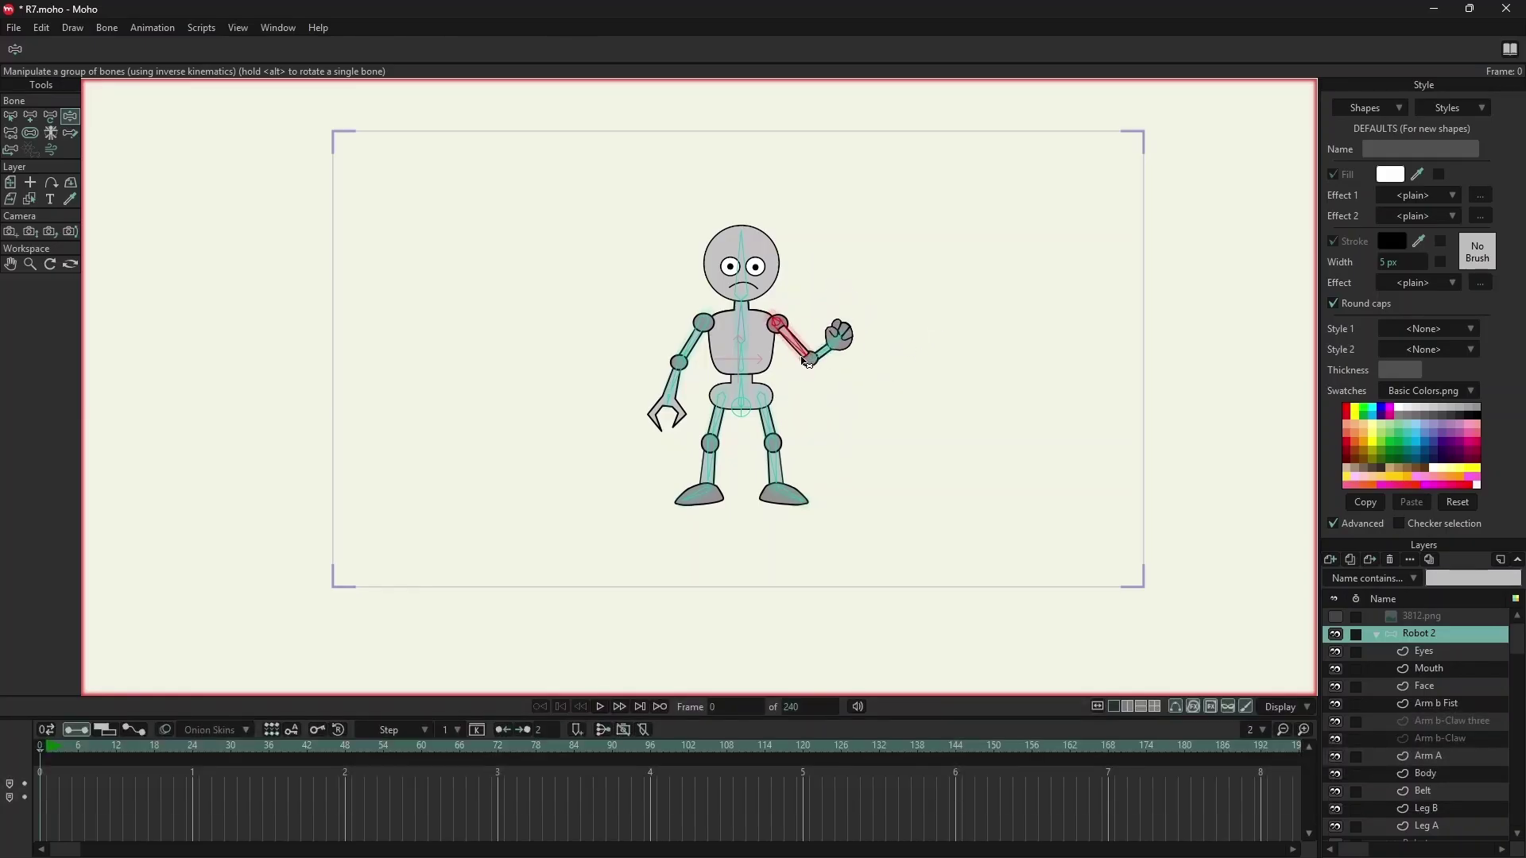